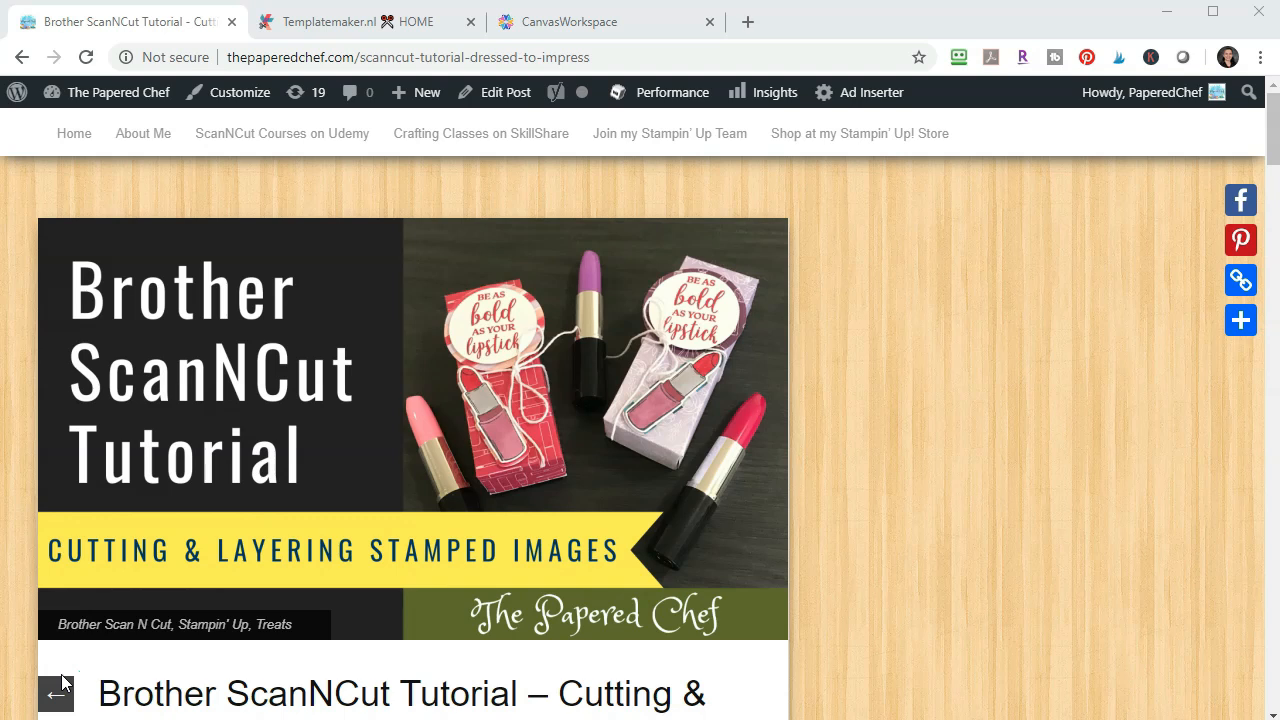
- Switch to Templatemaker, open the Gift Box template's full options, and set the units to inches
{"action": "left_click", "coordinate": [34, 628]}
{"action": "left_click", "coordinate": [328, 20]}
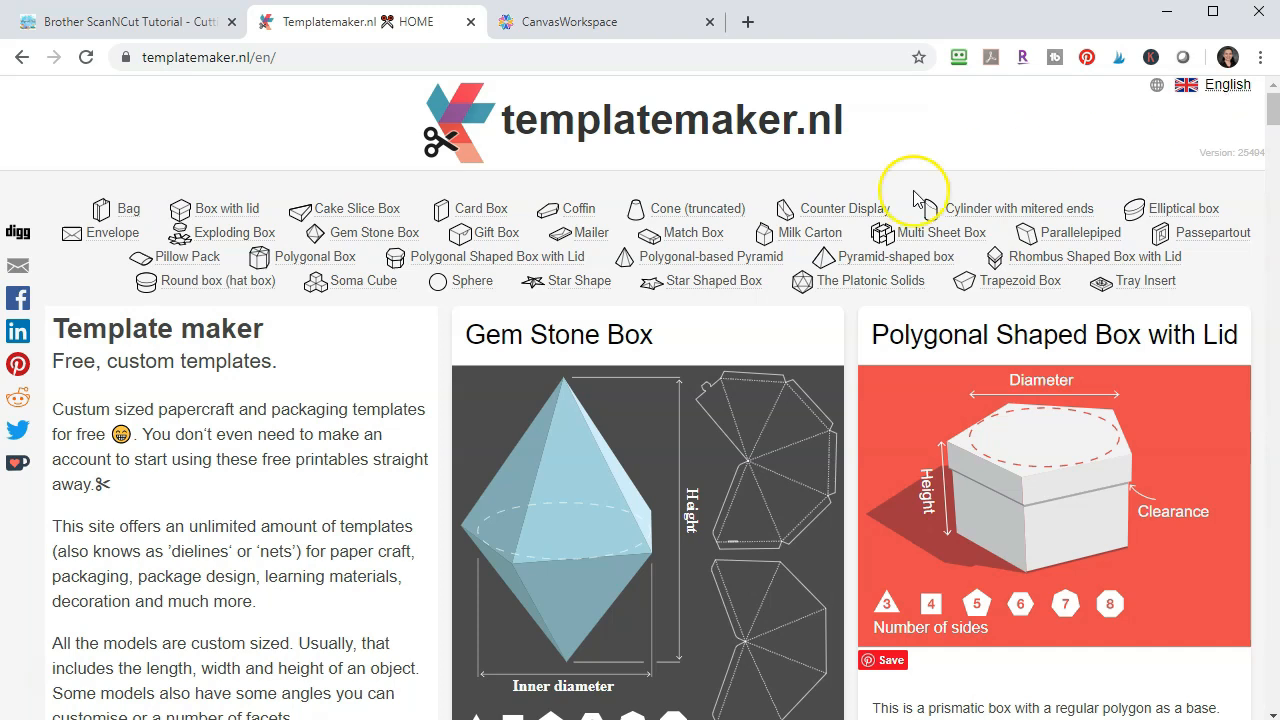
{"action": "left_click", "coordinate": [496, 238]}
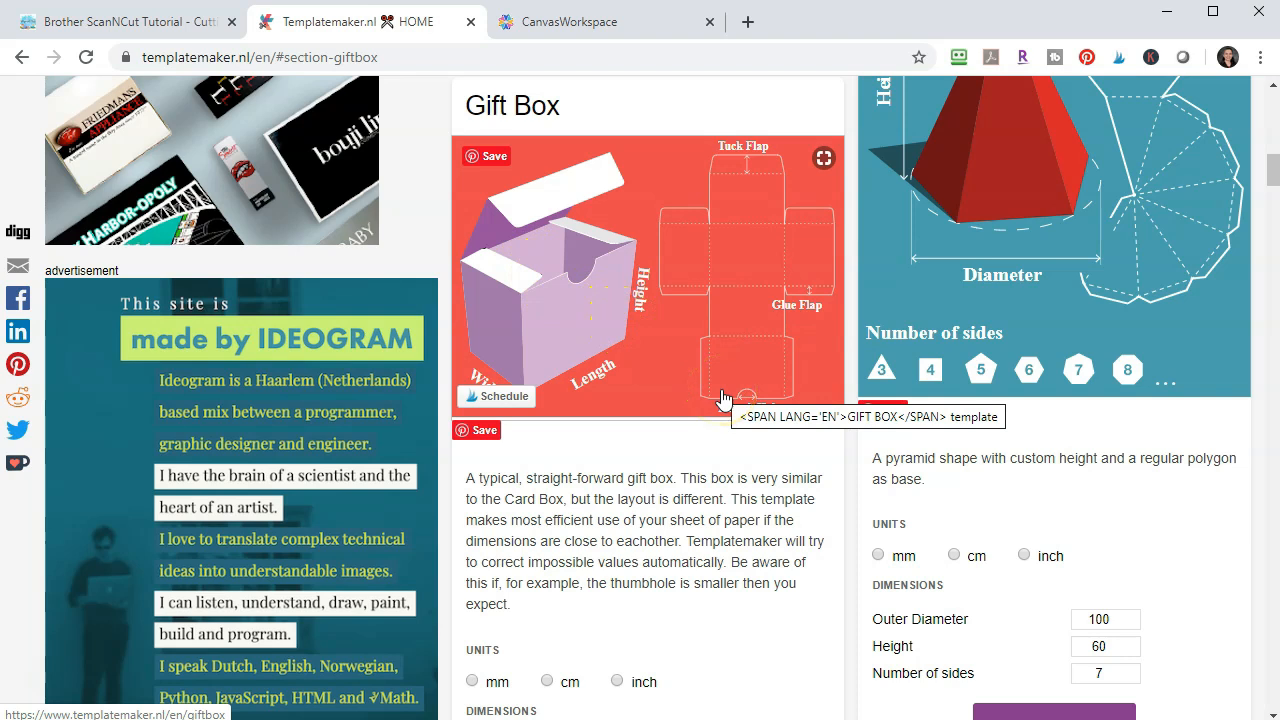
{"action": "scroll", "coordinate": [690, 402], "scroll_direction": "down", "scroll_amount": 3}
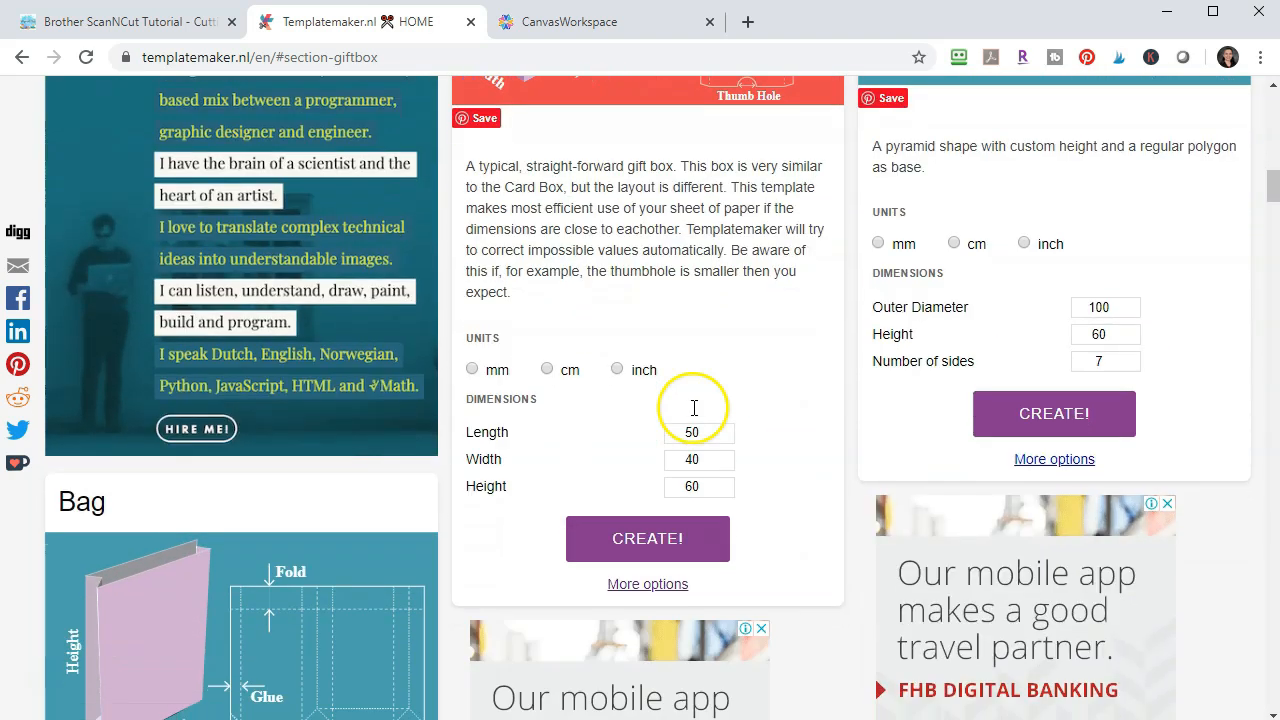
{"action": "scroll", "coordinate": [693, 407], "scroll_direction": "down", "scroll_amount": 1}
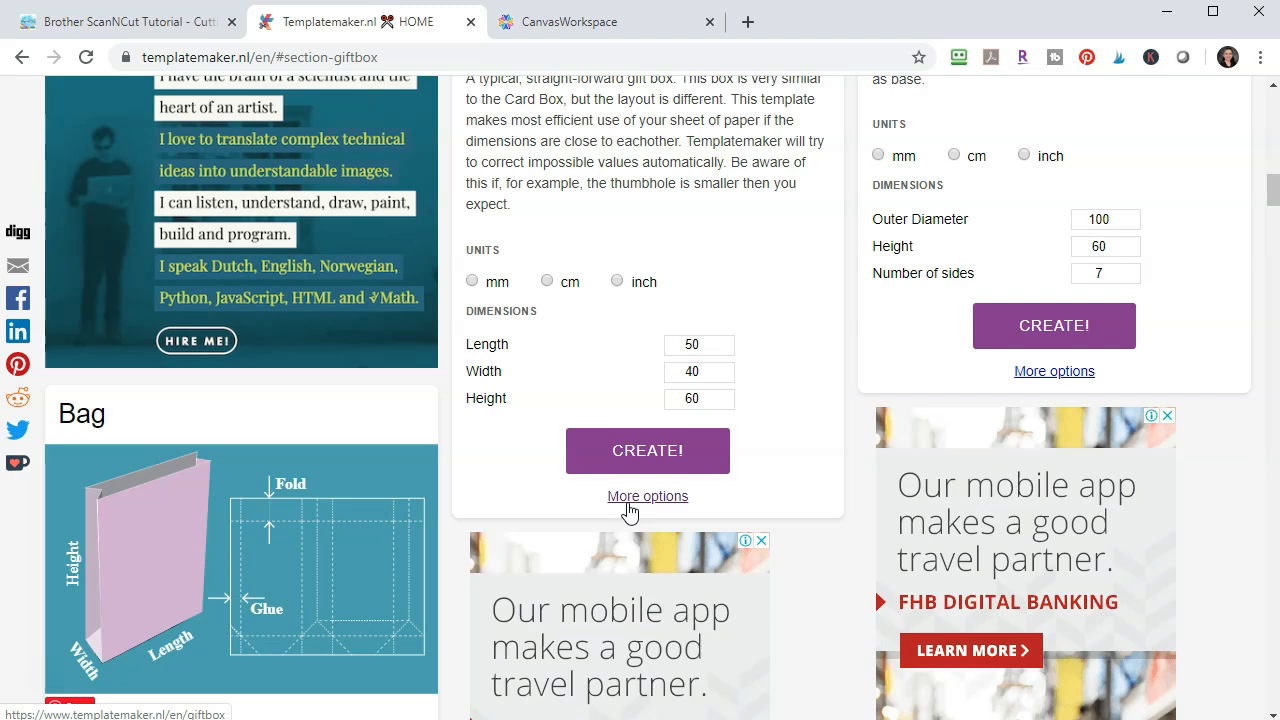
{"action": "left_click", "coordinate": [627, 503]}
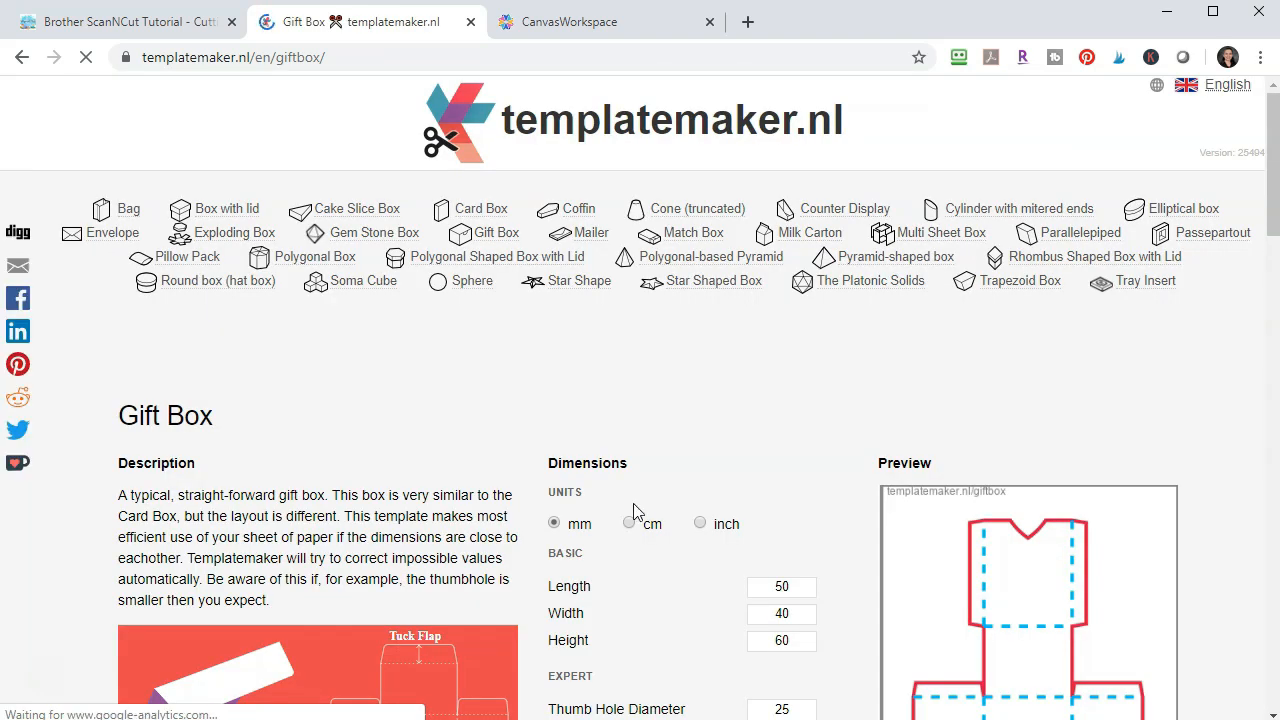
{"action": "scroll", "coordinate": [634, 511], "scroll_direction": "down", "scroll_amount": 3}
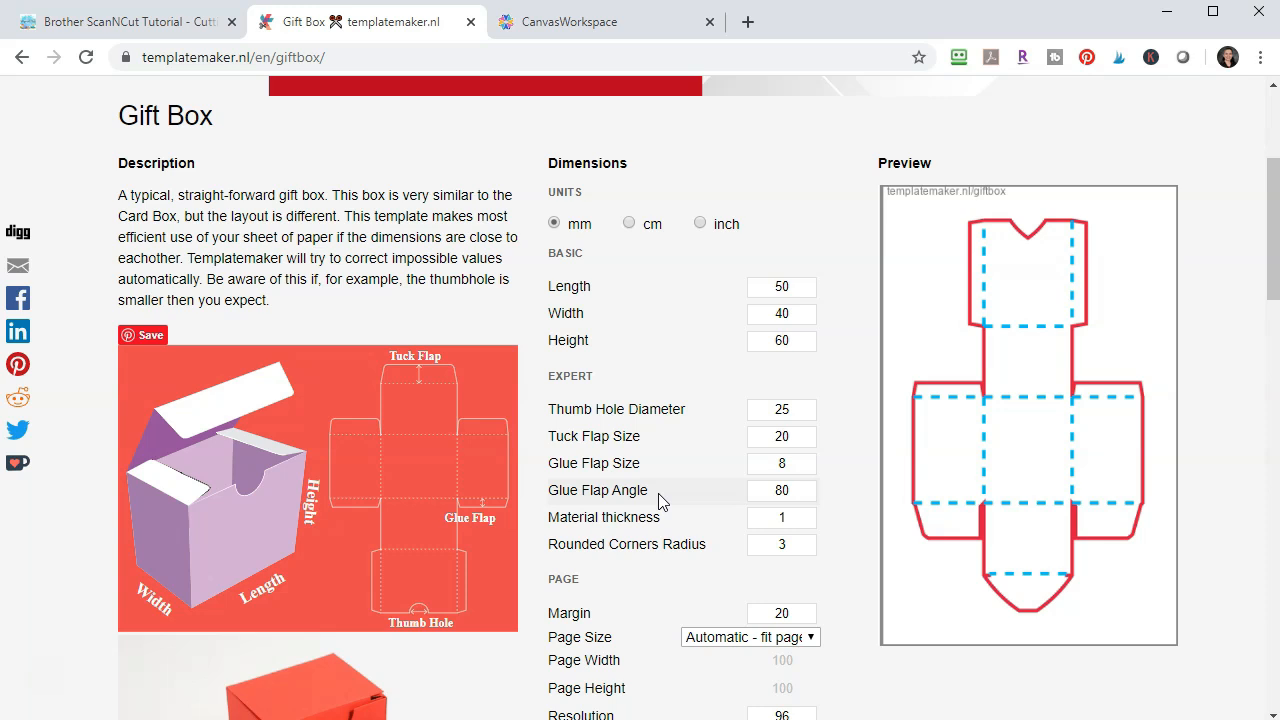
{"action": "left_click", "coordinate": [700, 224]}
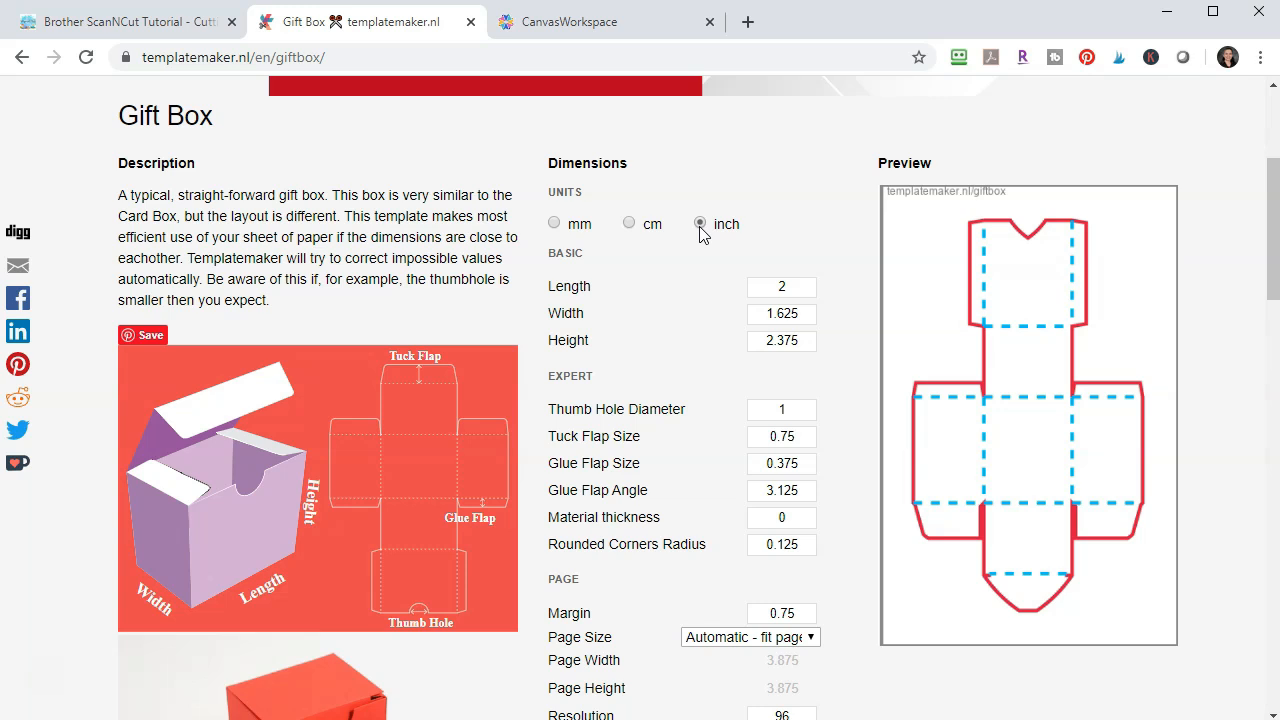
- Set the template's page size to custom, with a page width and page height of 12 inches
{"action": "scroll", "coordinate": [829, 349], "scroll_direction": "down", "scroll_amount": 2}
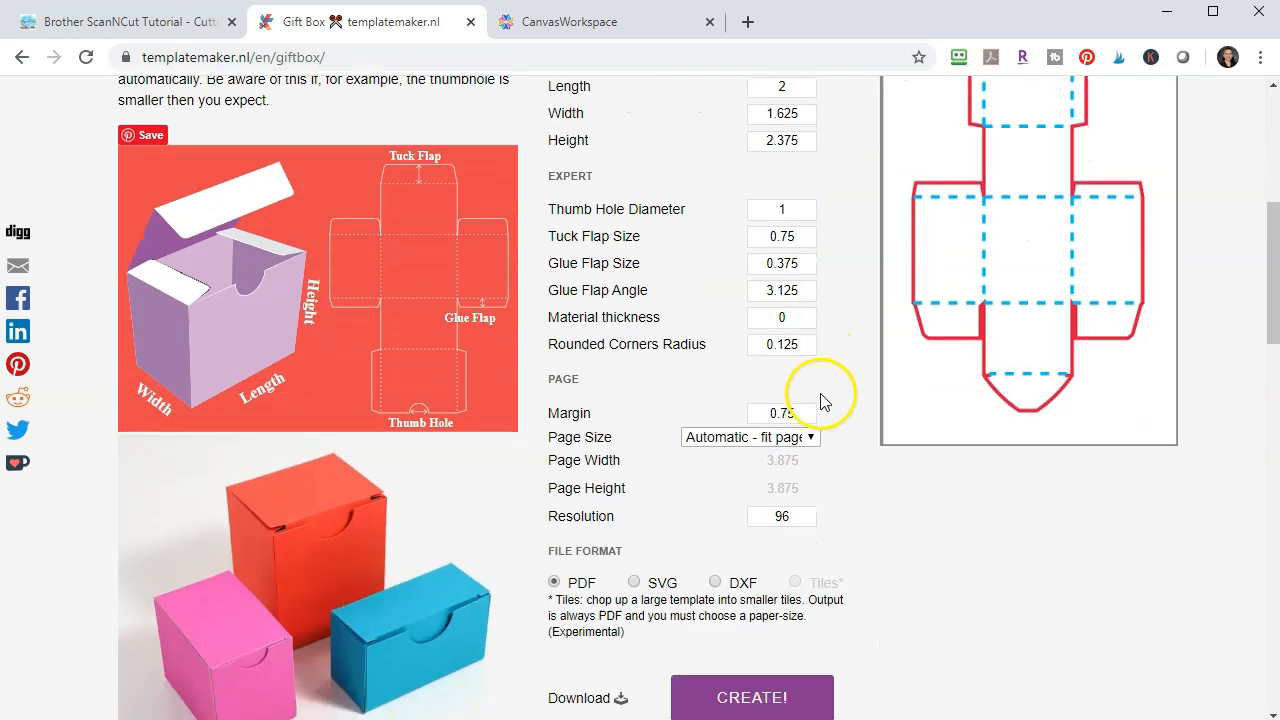
{"action": "left_click", "coordinate": [811, 438]}
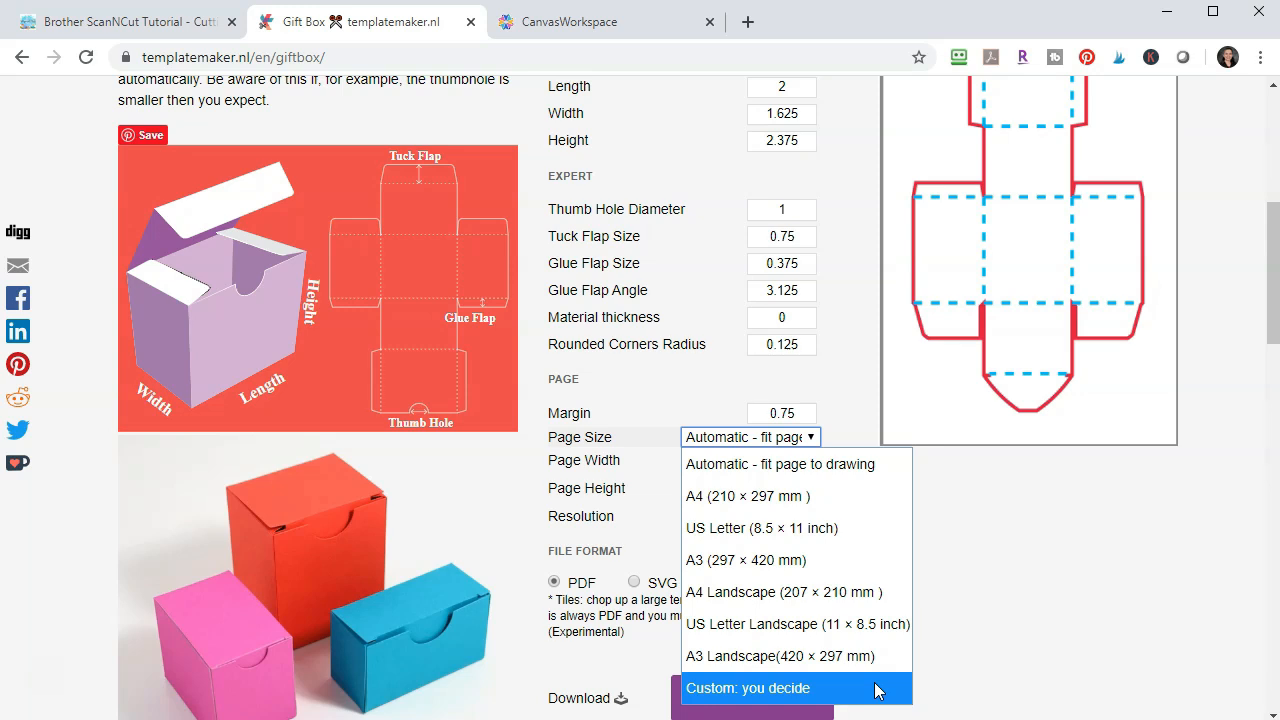
{"action": "left_click", "coordinate": [876, 688]}
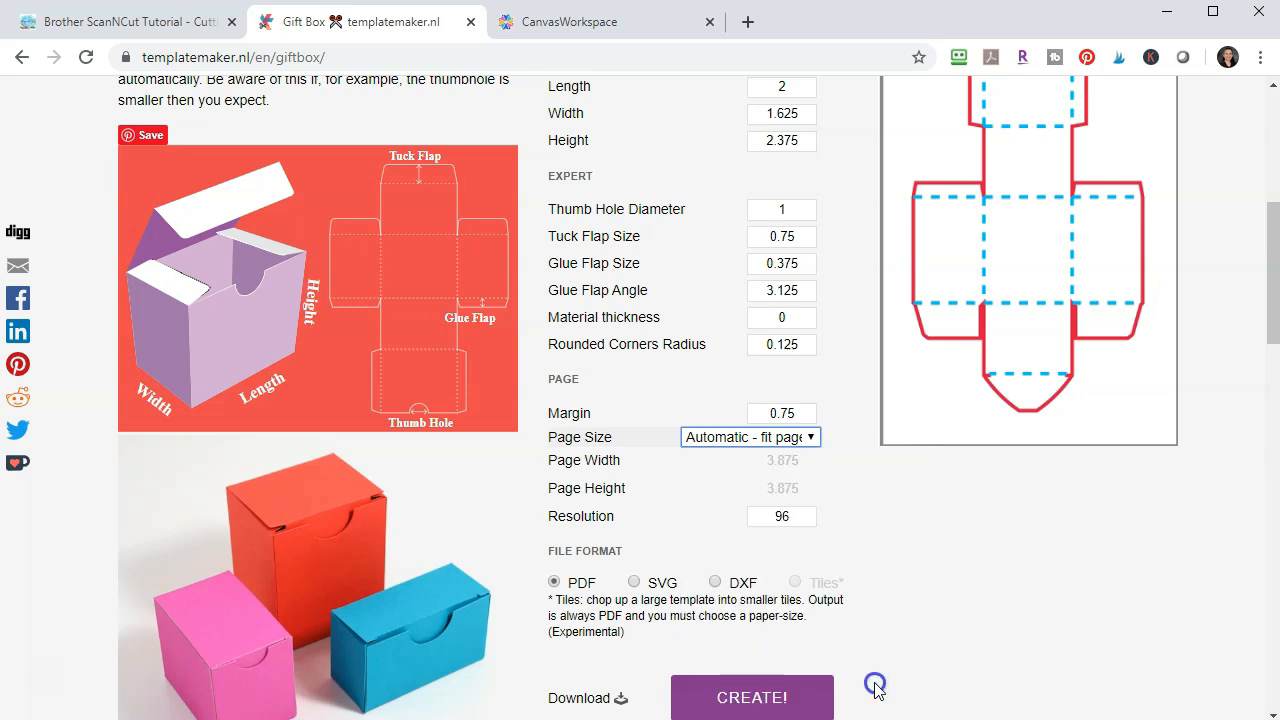
{"action": "left_click_drag", "start_coordinate": [810, 460], "coordinate": [766, 489]}
{"action": "type", "text": "1212"}
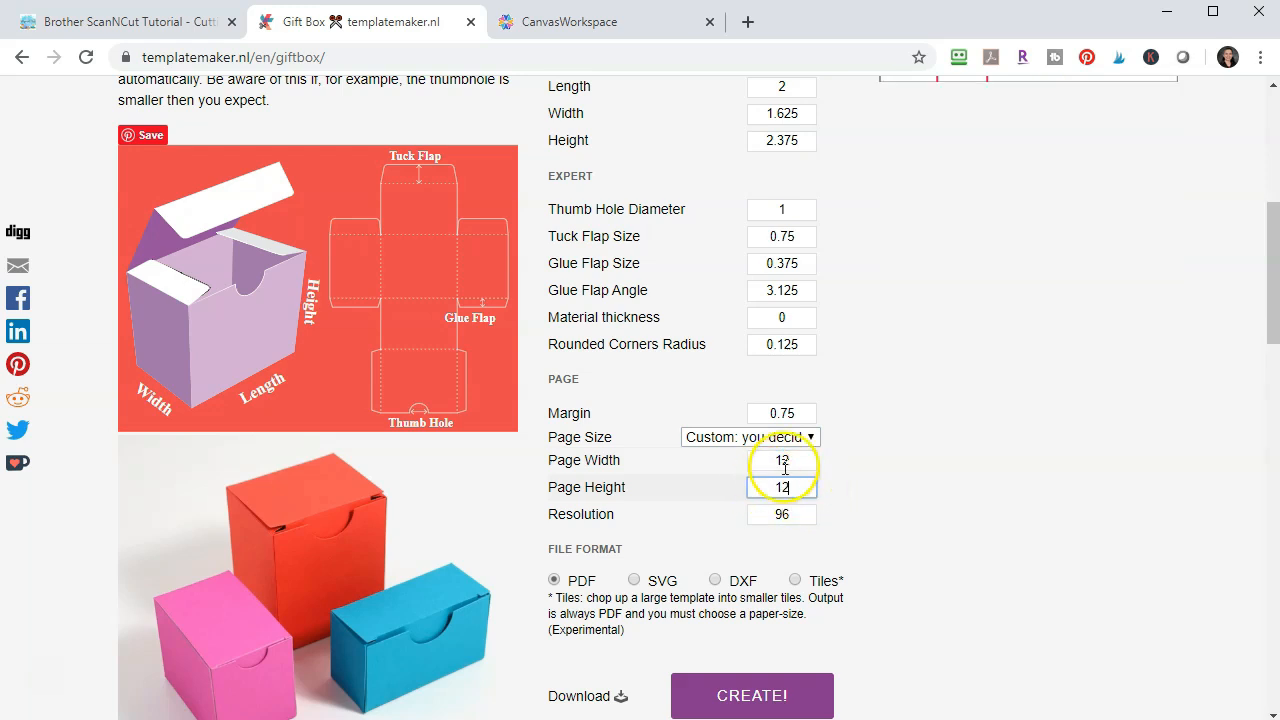
- Set the page margin of the gift box template to 0
{"action": "left_click", "coordinate": [803, 414]}
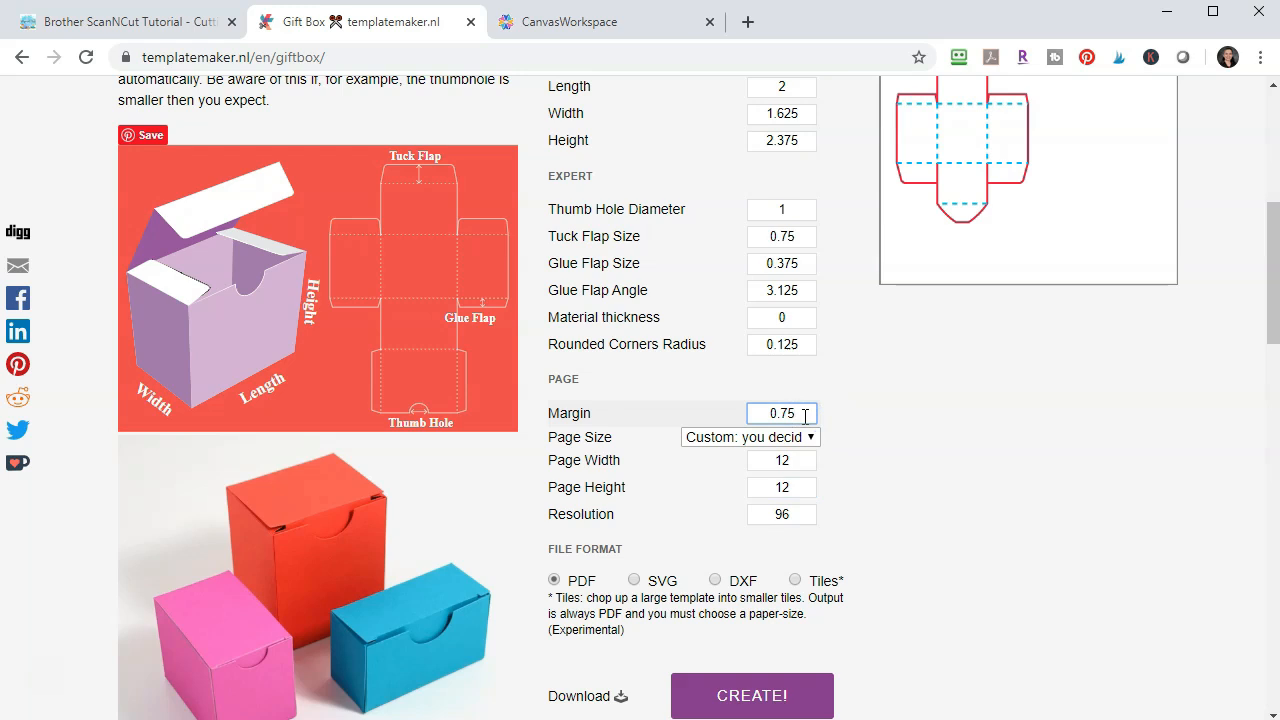
{"action": "left_click_drag", "start_coordinate": [803, 414], "coordinate": [754, 417]}
{"action": "type", "text": "0"}
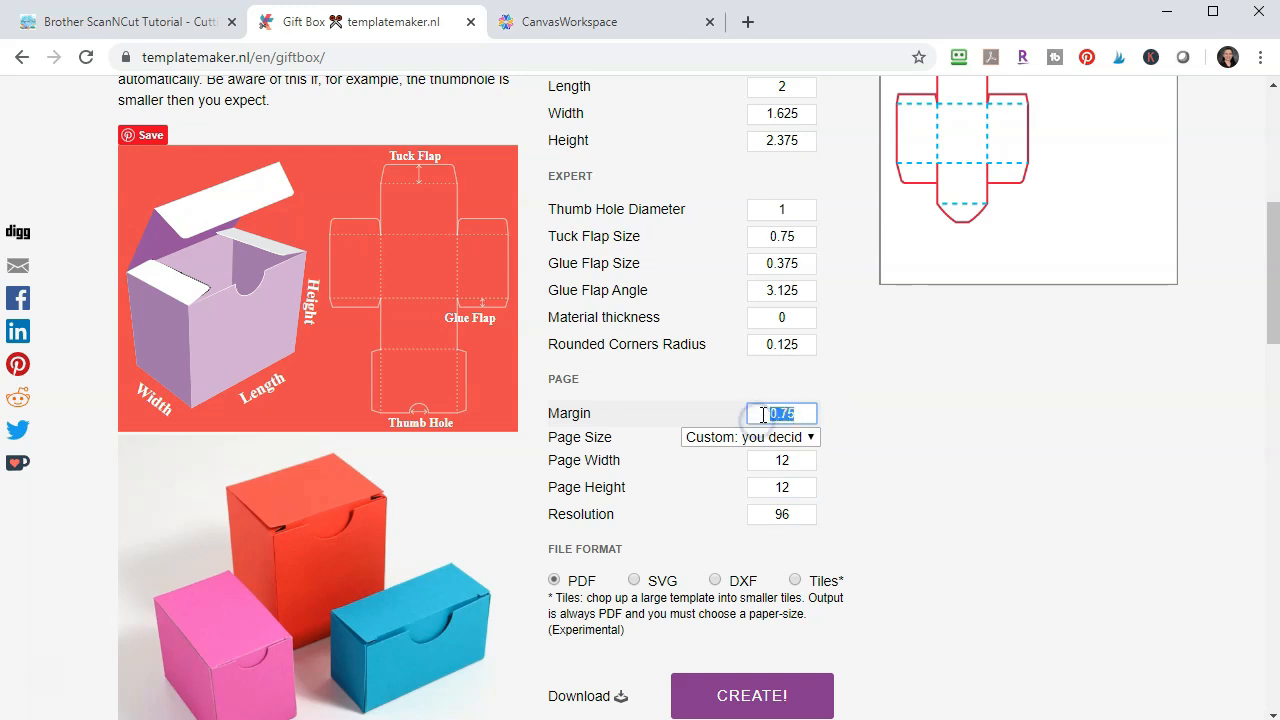
{"action": "left_click", "coordinate": [800, 459]}
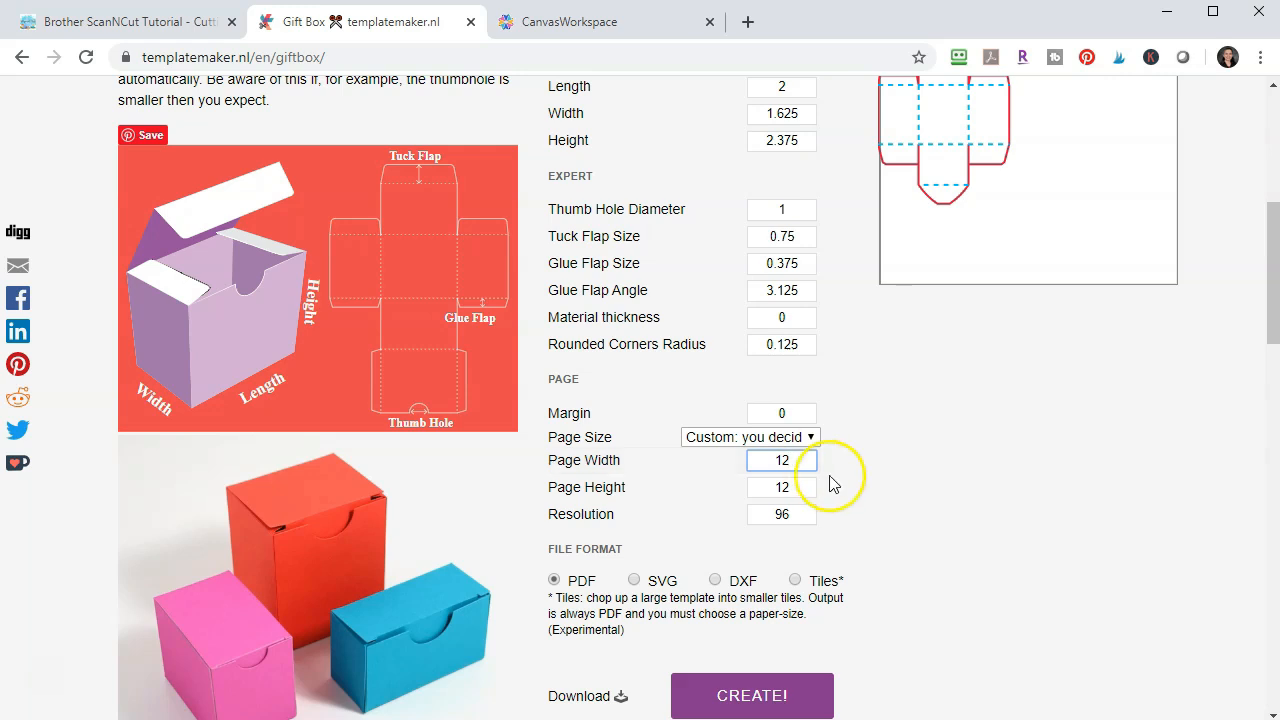
- Set the gift box dimensions to length 4, width 1.5 and height 1.25 inches
{"action": "scroll", "coordinate": [833, 487], "scroll_direction": "up", "scroll_amount": 1}
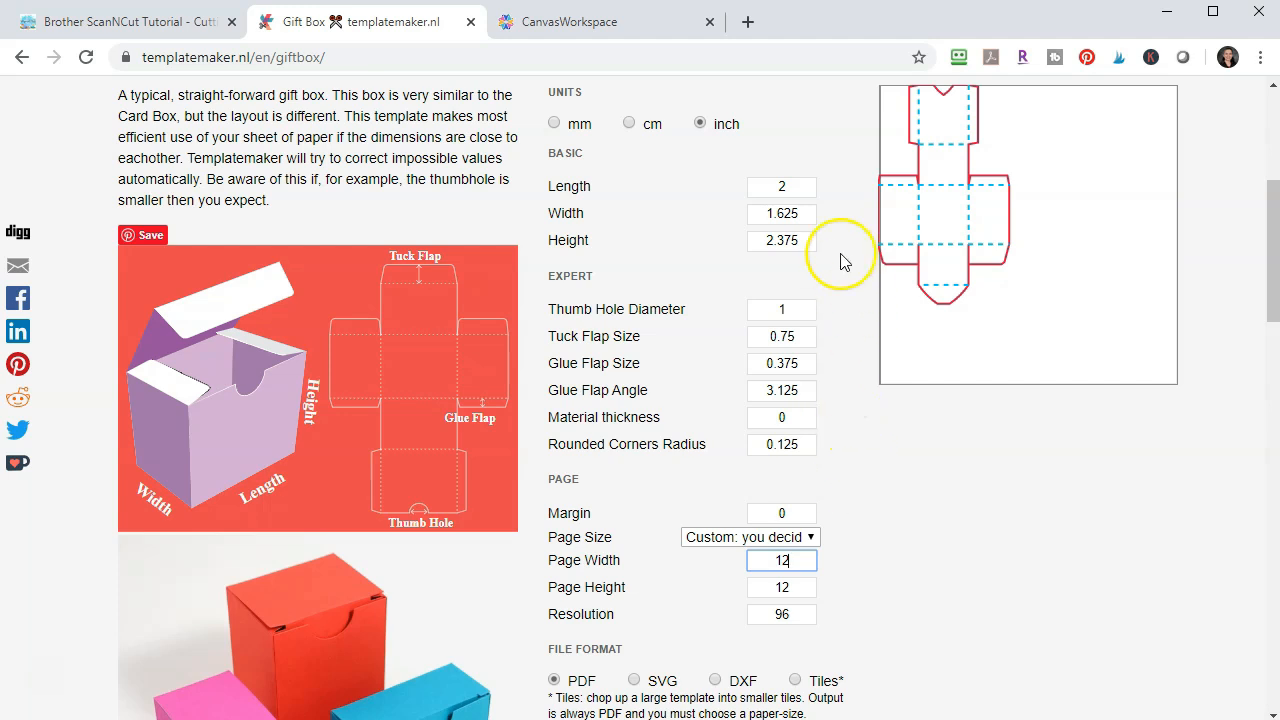
{"action": "left_click_drag", "start_coordinate": [806, 191], "coordinate": [735, 197]}
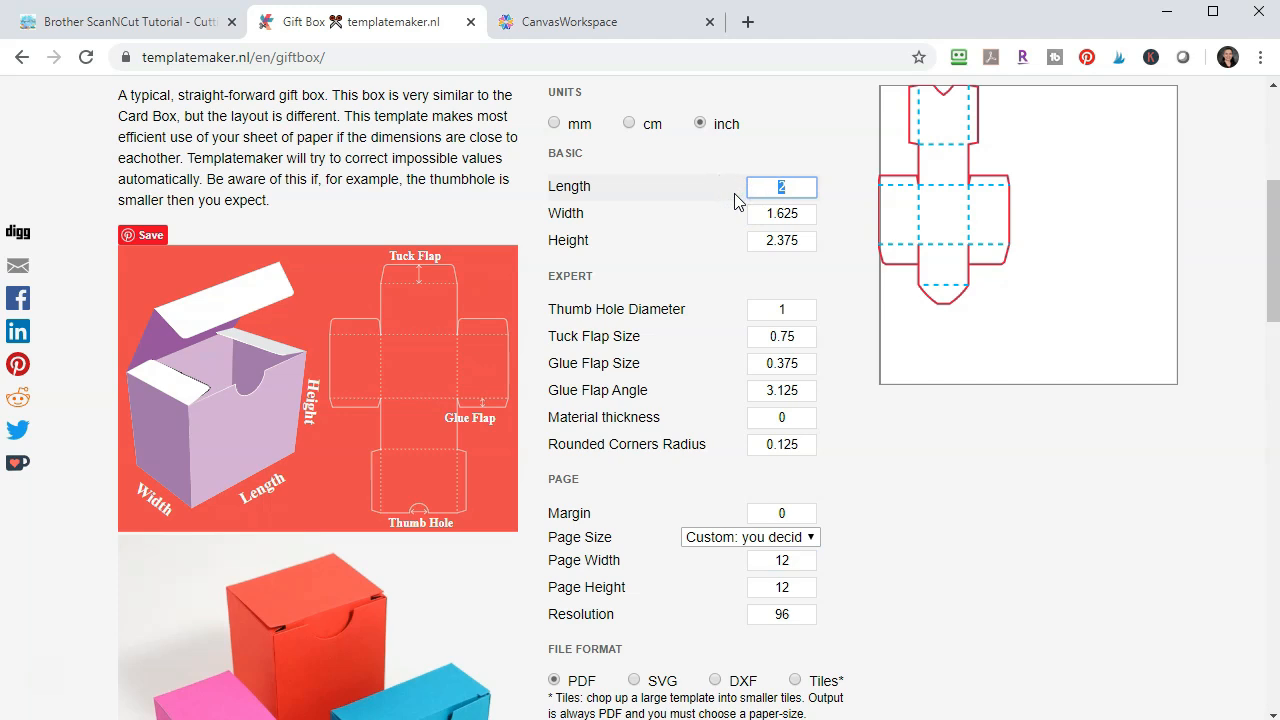
{"action": "type", "text": "4"}
{"action": "left_click_drag", "start_coordinate": [811, 214], "coordinate": [763, 212]}
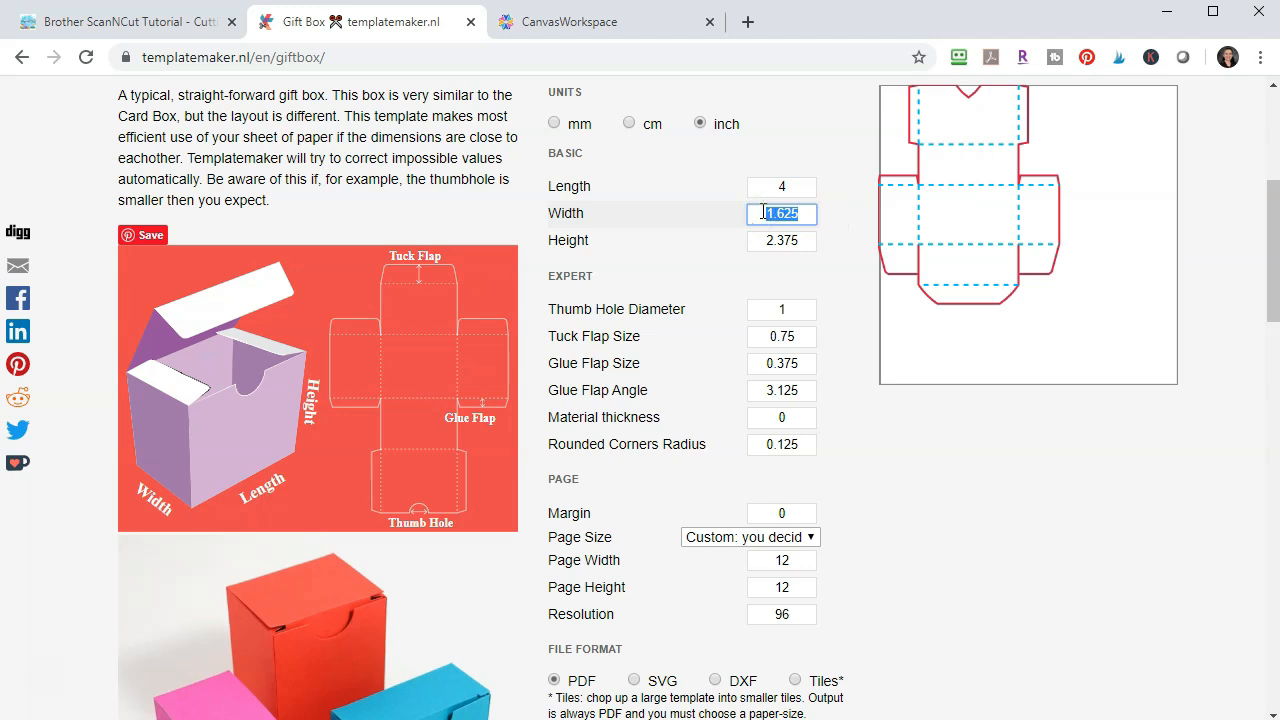
{"action": "type", "text": "1.5"}
{"action": "double_click", "coordinate": [806, 241]}
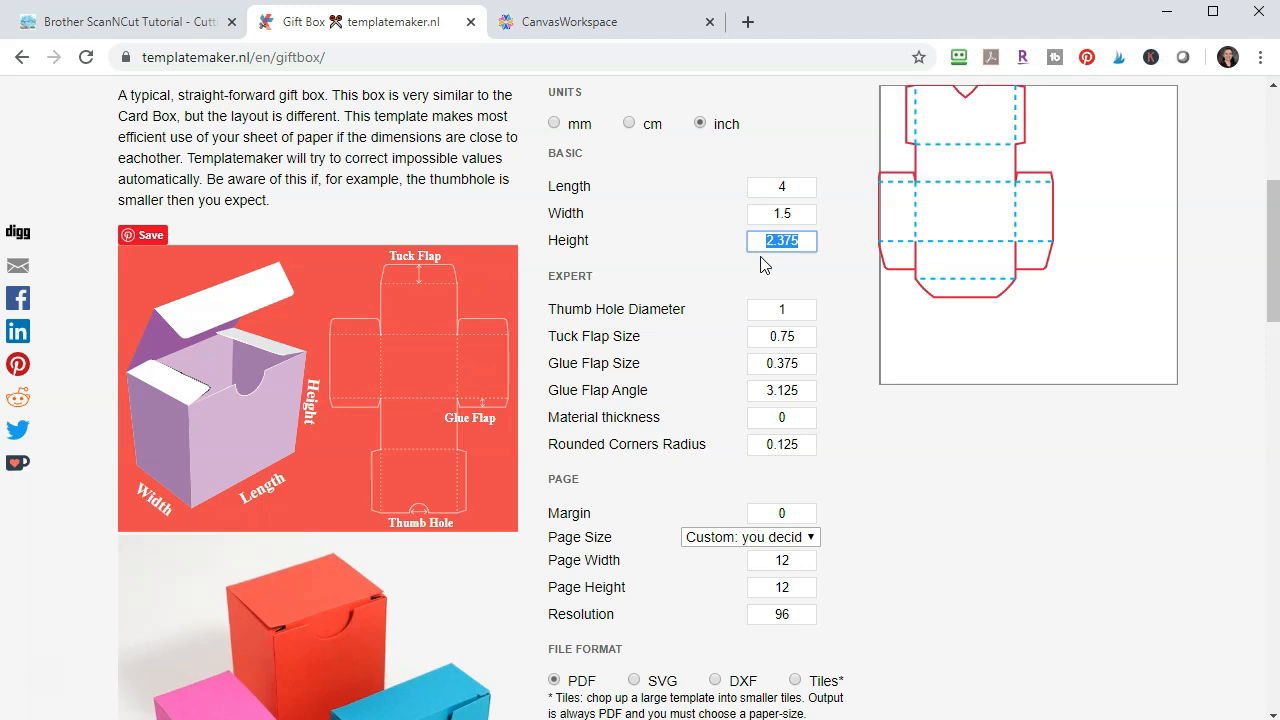
{"action": "key", "text": "BackSpace"}
{"action": "type", "text": "1.25"}
- Set the thumb hole diameter of the gift box to 0.5 inch
{"action": "left_click", "coordinate": [789, 310]}
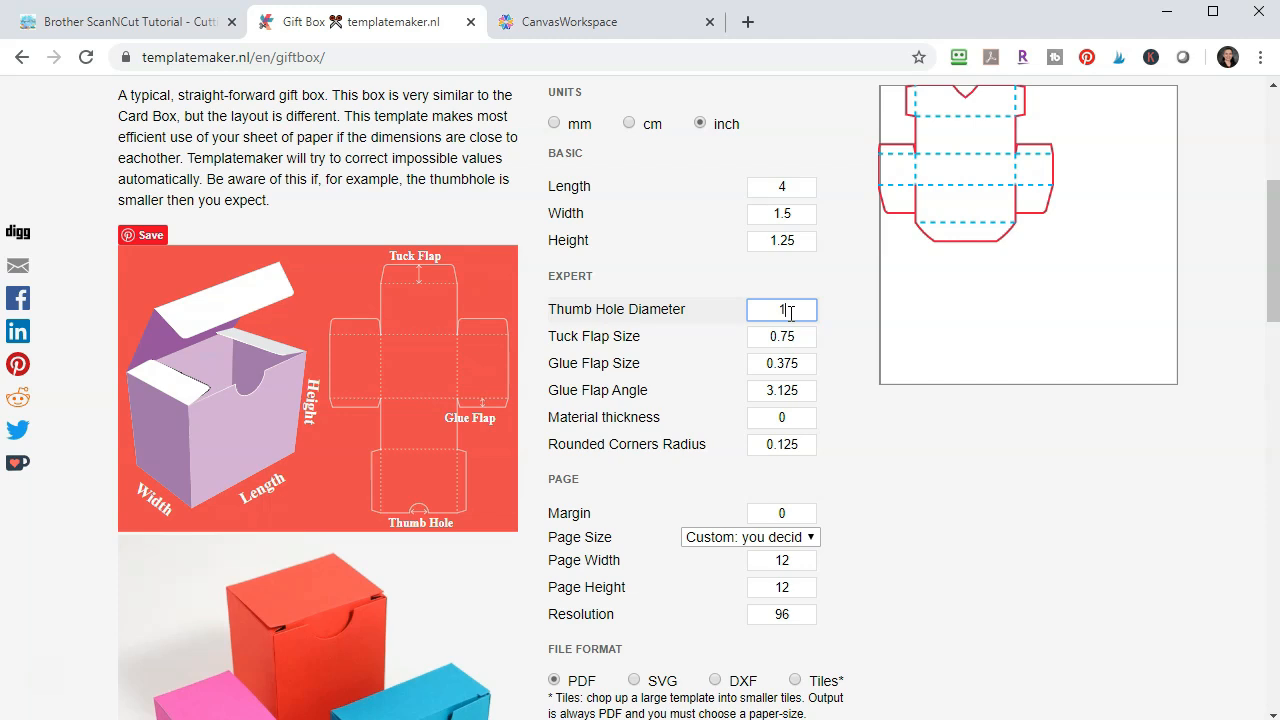
{"action": "type", "text": "0.5"}
{"action": "left_click", "coordinate": [782, 336]}
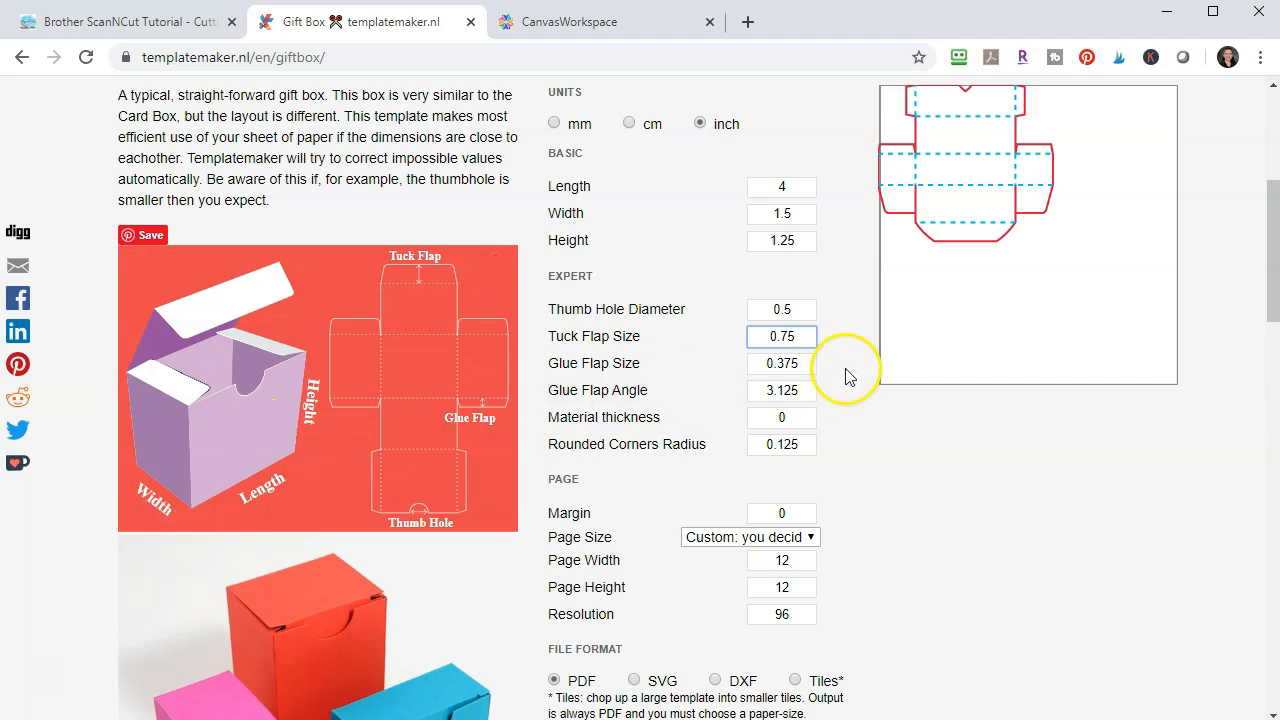
{"action": "left_click", "coordinate": [814, 364]}
- Choose SVG as the file format and create the gift box template file for download
{"action": "scroll", "coordinate": [990, 360], "scroll_direction": "up", "scroll_amount": 3}
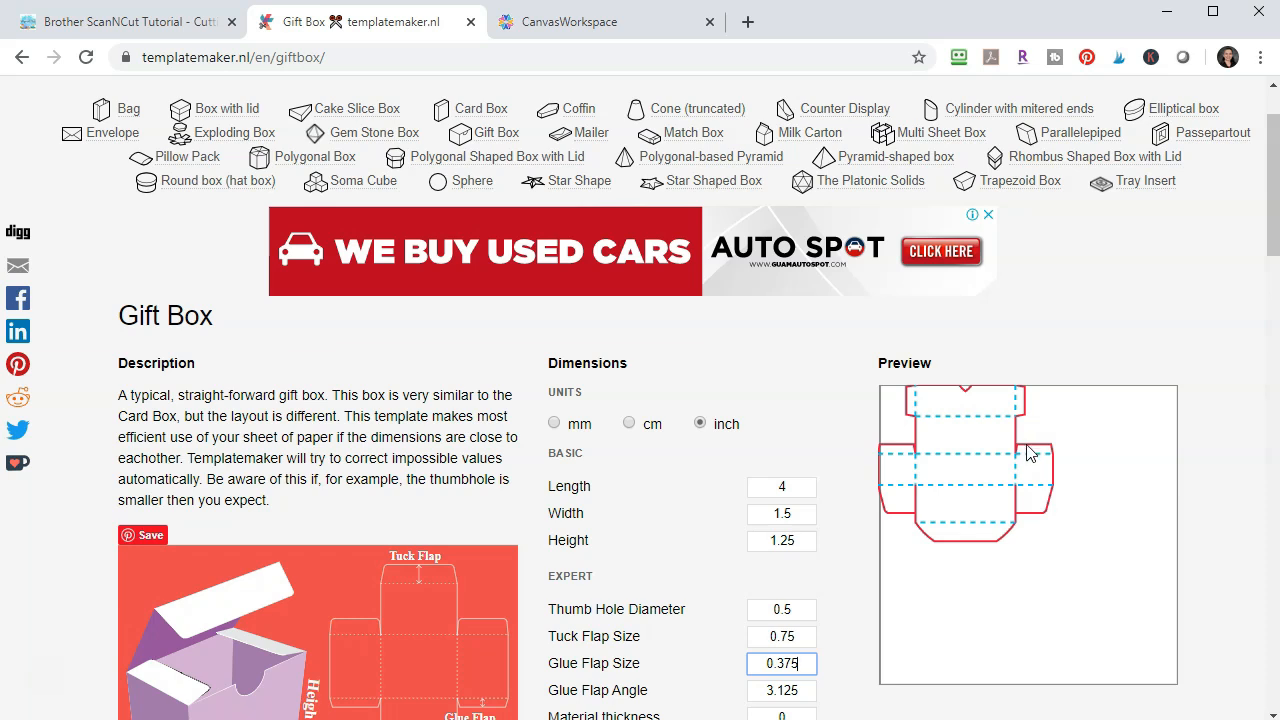
{"action": "scroll", "coordinate": [1029, 450], "scroll_direction": "down", "scroll_amount": 5}
{"action": "scroll", "coordinate": [1031, 458], "scroll_direction": "down", "scroll_amount": 2}
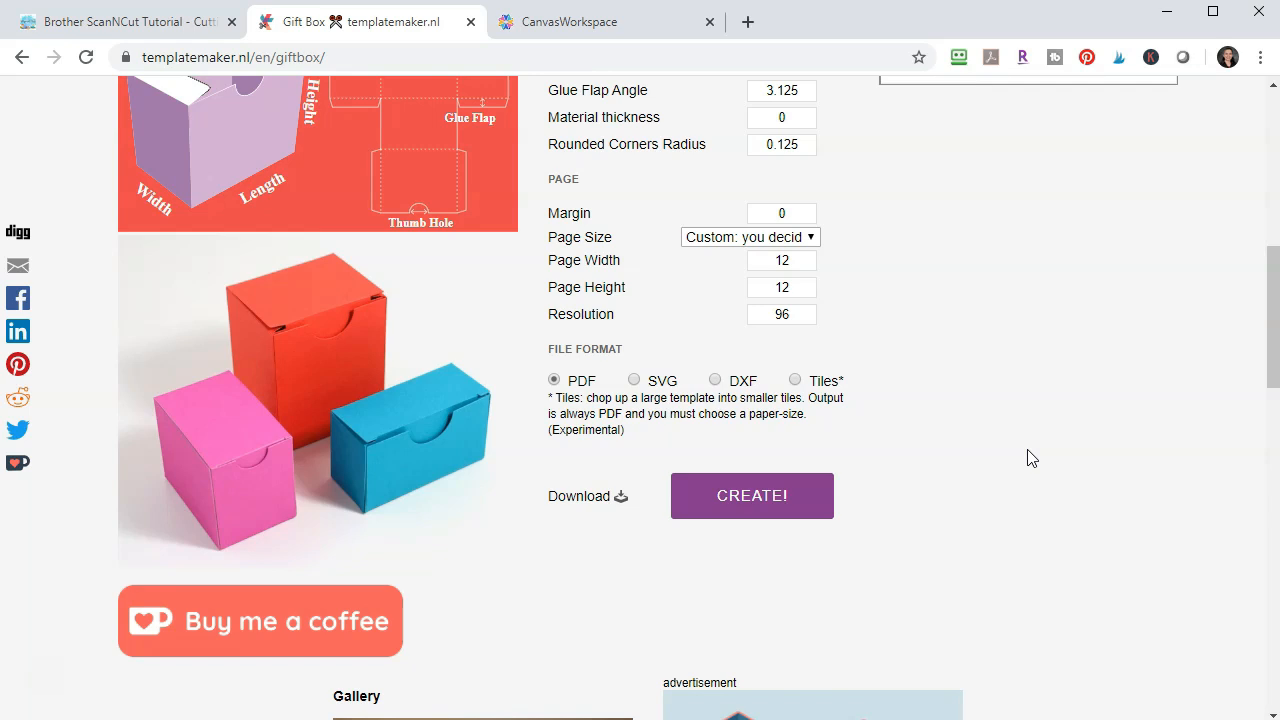
{"action": "left_click", "coordinate": [635, 381]}
{"action": "left_click", "coordinate": [740, 498]}
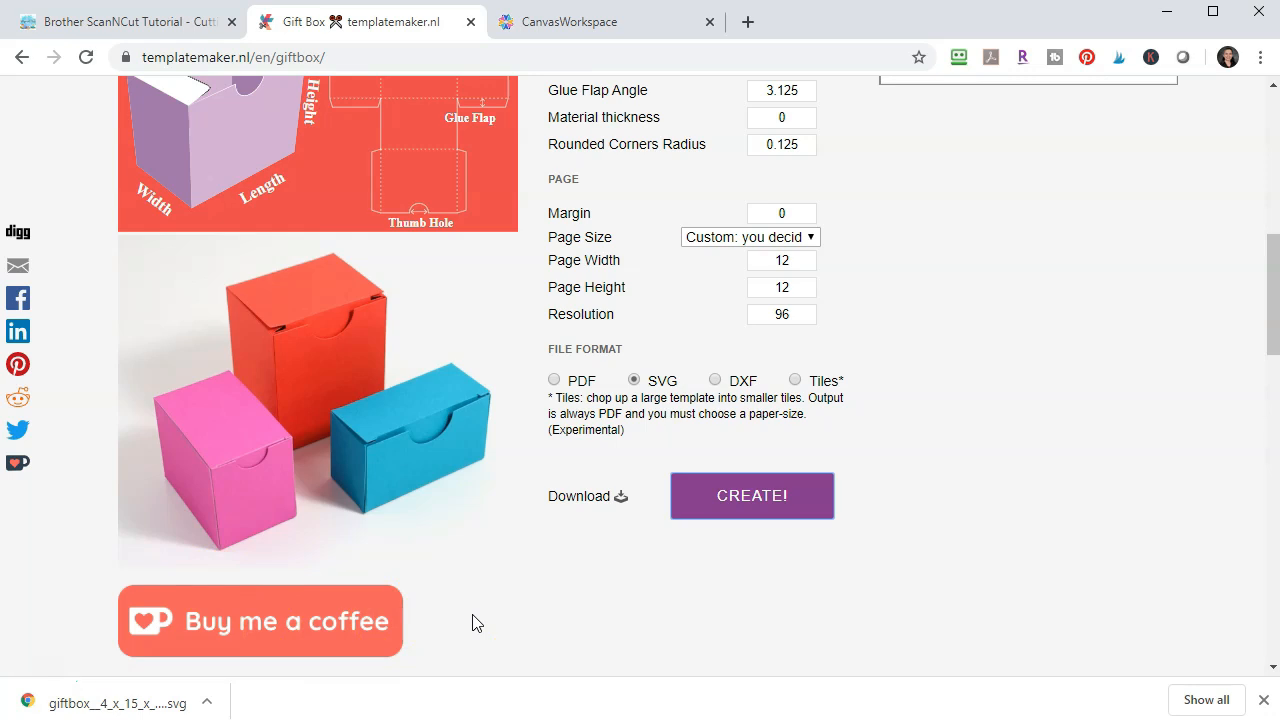
- Switch to CanvasWorkspace and start a new canvas project
{"action": "scroll", "coordinate": [474, 616], "scroll_direction": "up", "scroll_amount": 5}
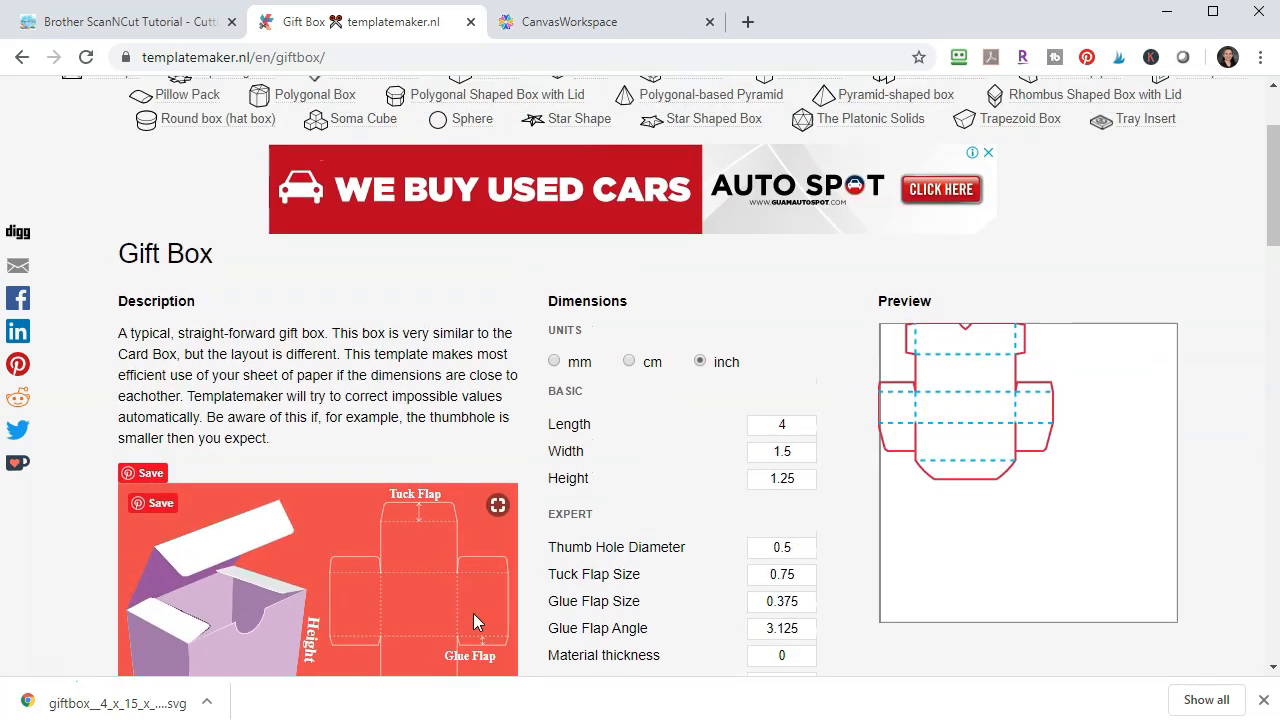
{"action": "scroll", "coordinate": [474, 620], "scroll_direction": "up", "scroll_amount": 2}
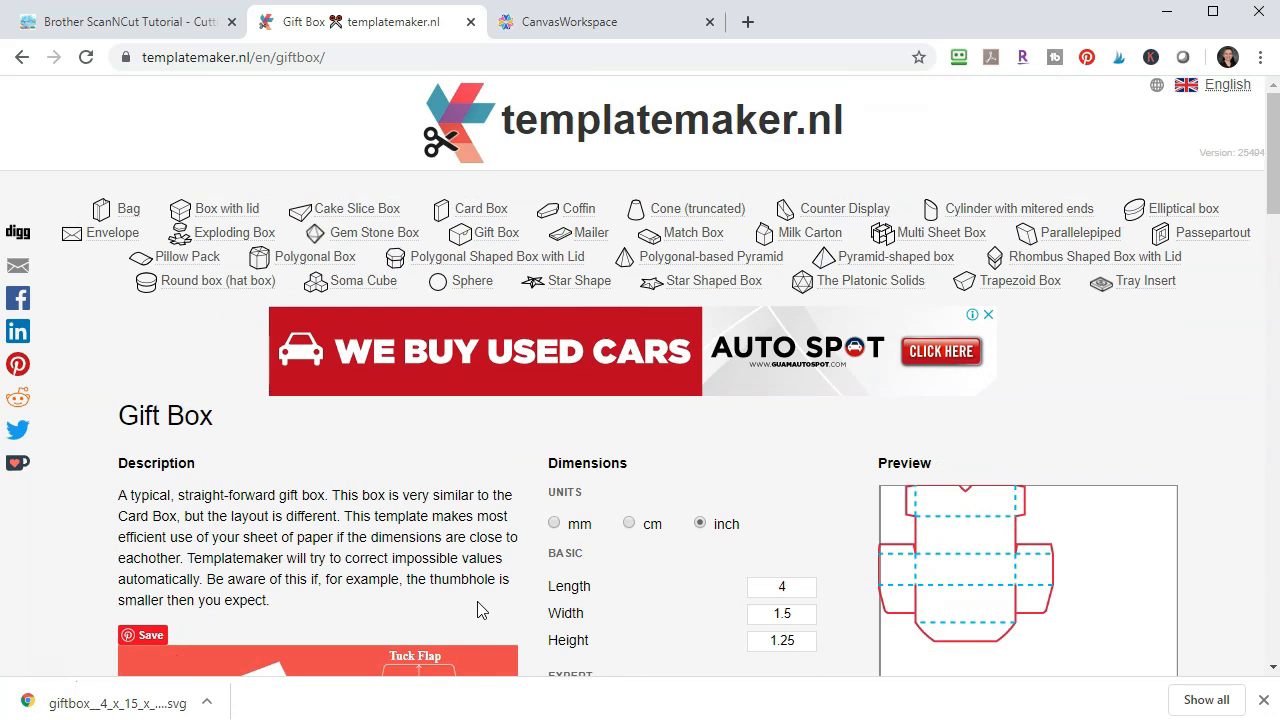
{"action": "left_click", "coordinate": [557, 34]}
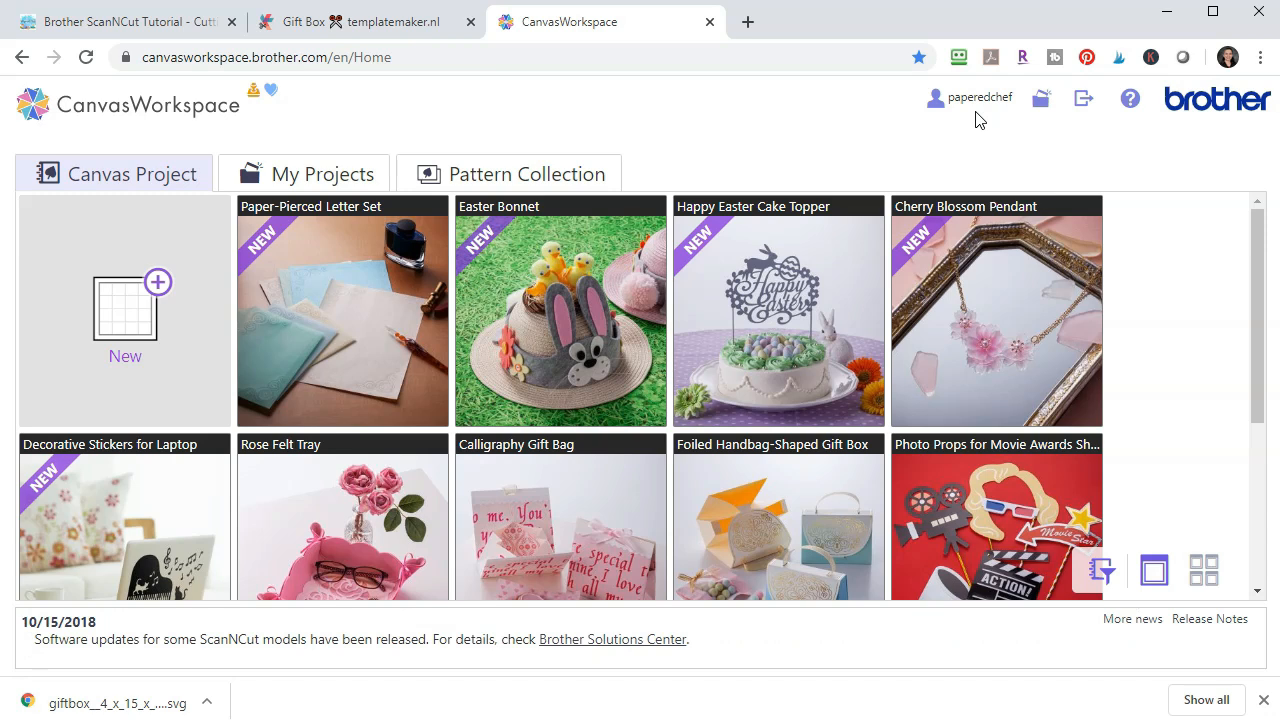
{"action": "left_click", "coordinate": [130, 310]}
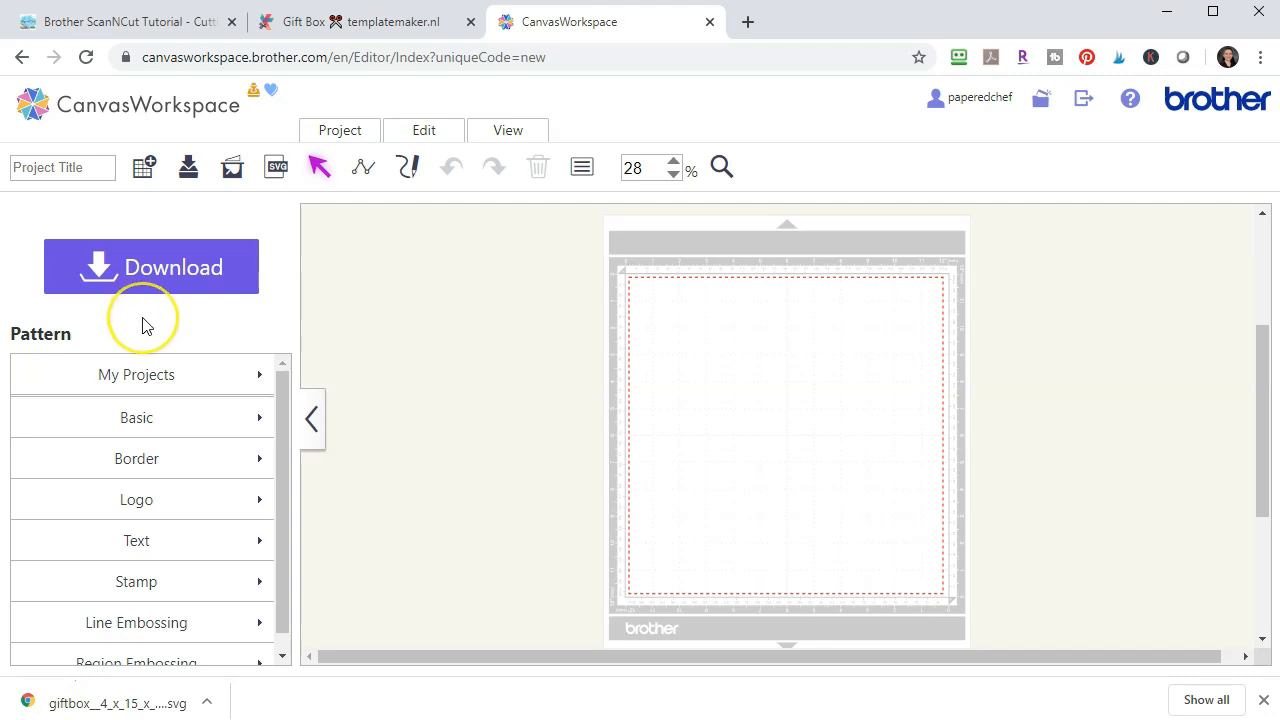
- Import giftbox__4_x_15_x_125_inch (1).svg from the Downloads folder into the new project, dismissing the conversion notice
{"action": "left_click", "coordinate": [275, 179]}
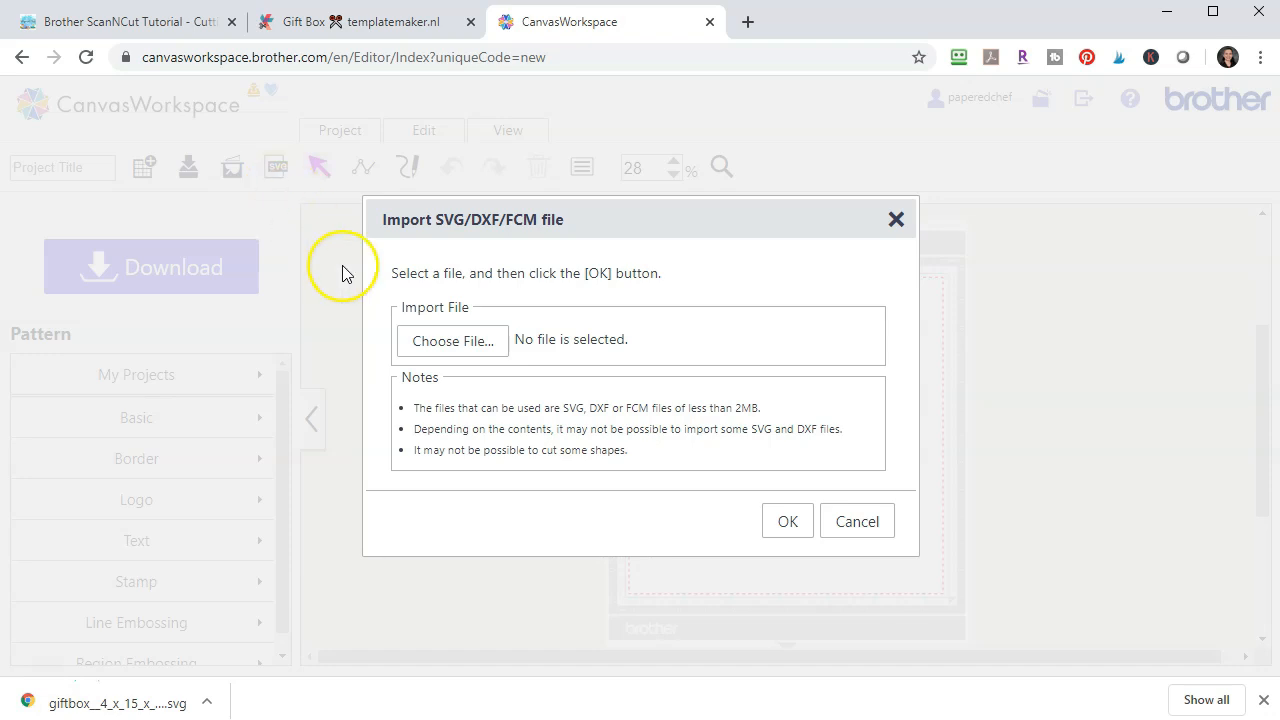
{"action": "left_click", "coordinate": [503, 345]}
{"action": "left_click", "coordinate": [155, 115]}
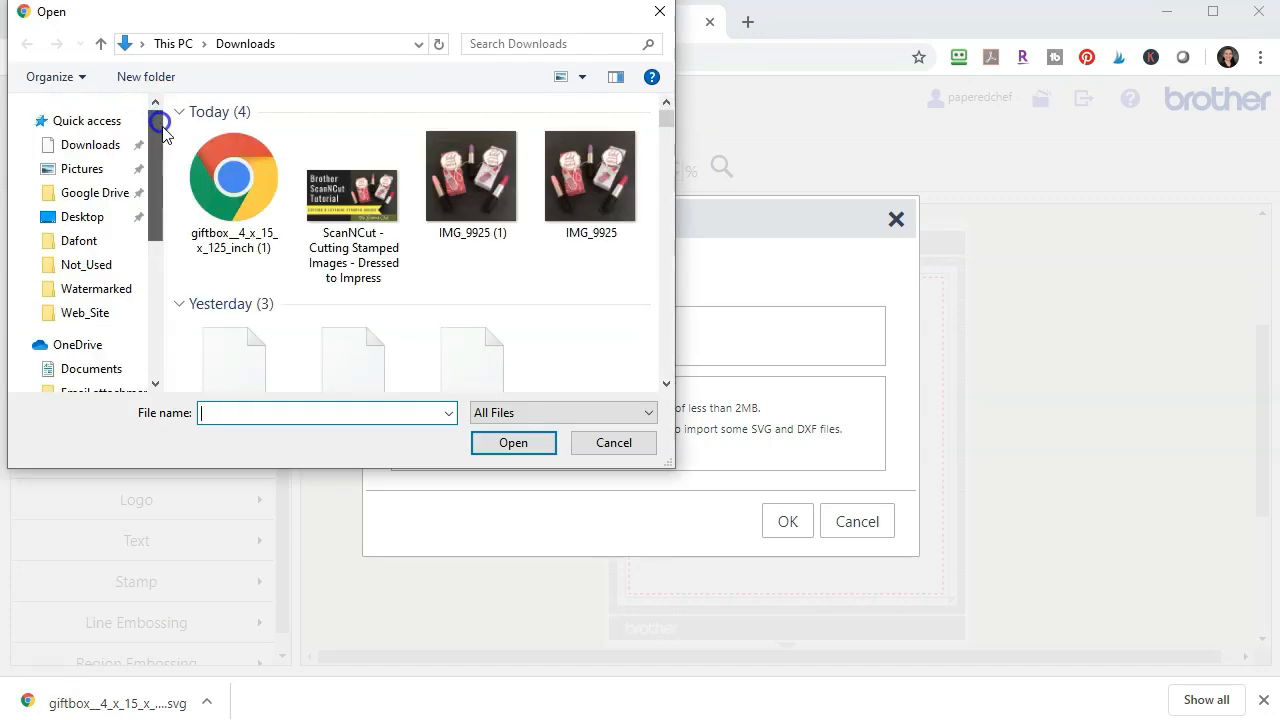
{"action": "left_click", "coordinate": [245, 183]}
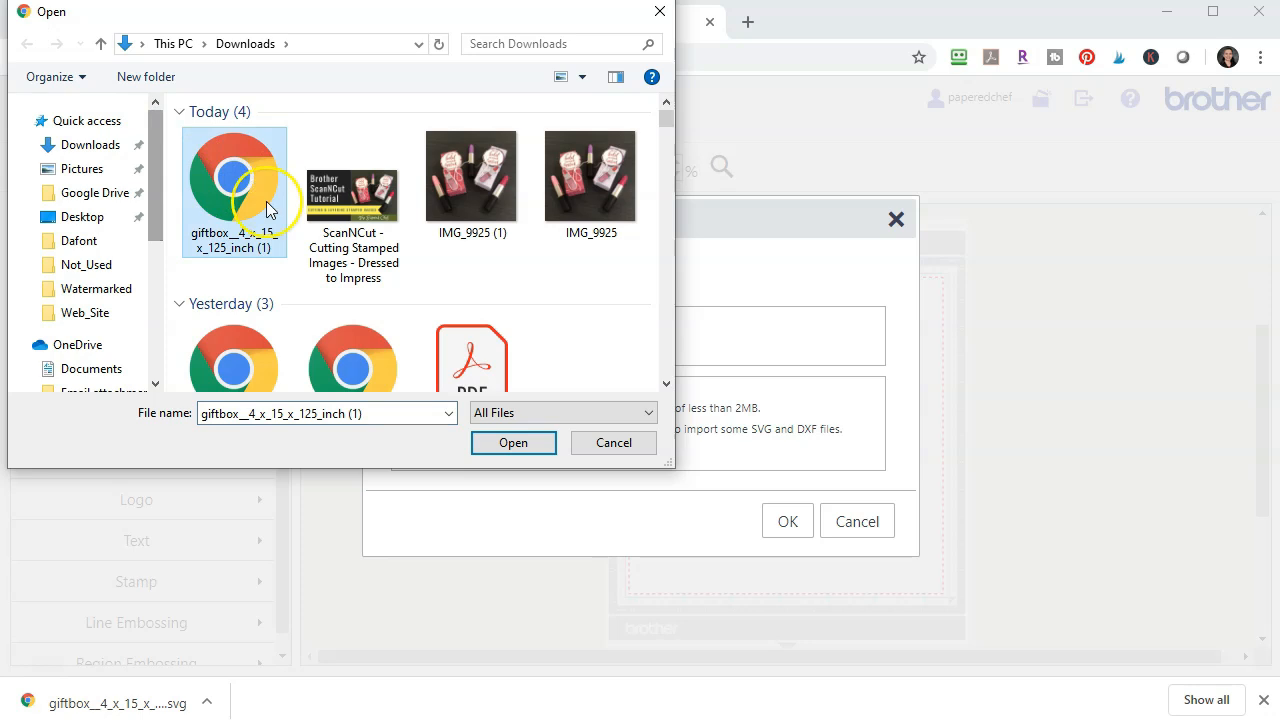
{"action": "left_click", "coordinate": [508, 447]}
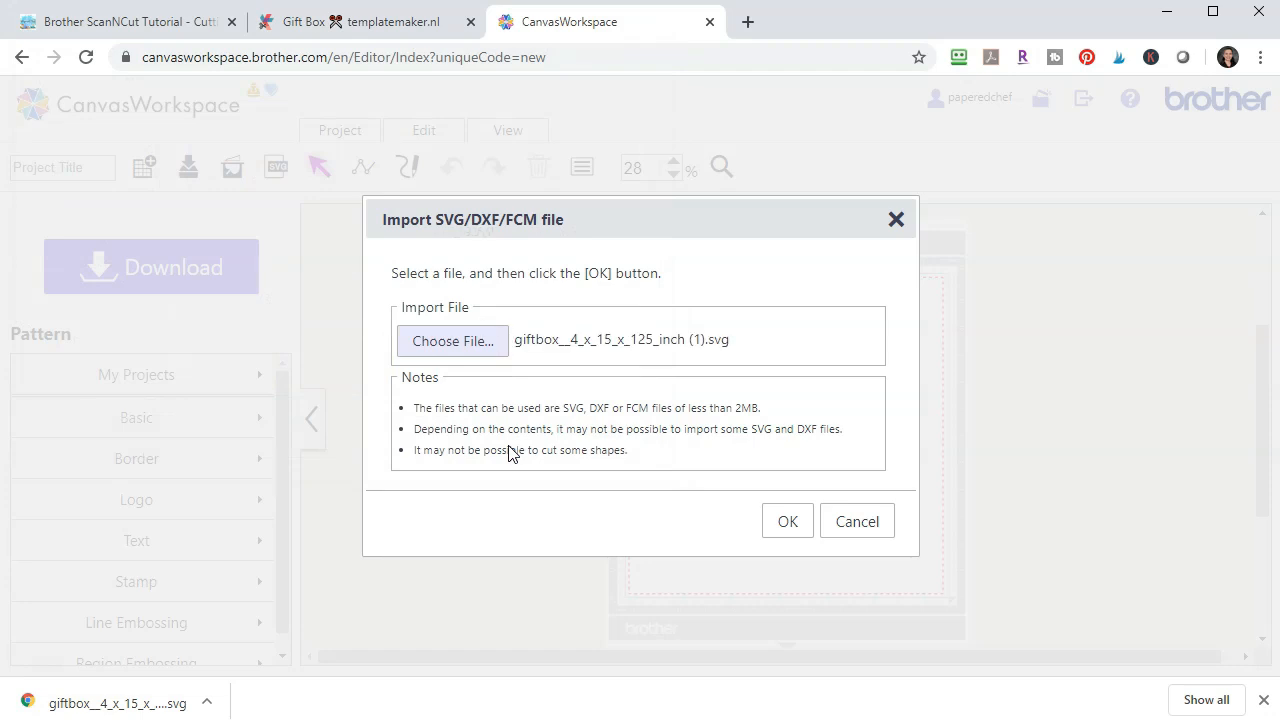
{"action": "left_click", "coordinate": [782, 524]}
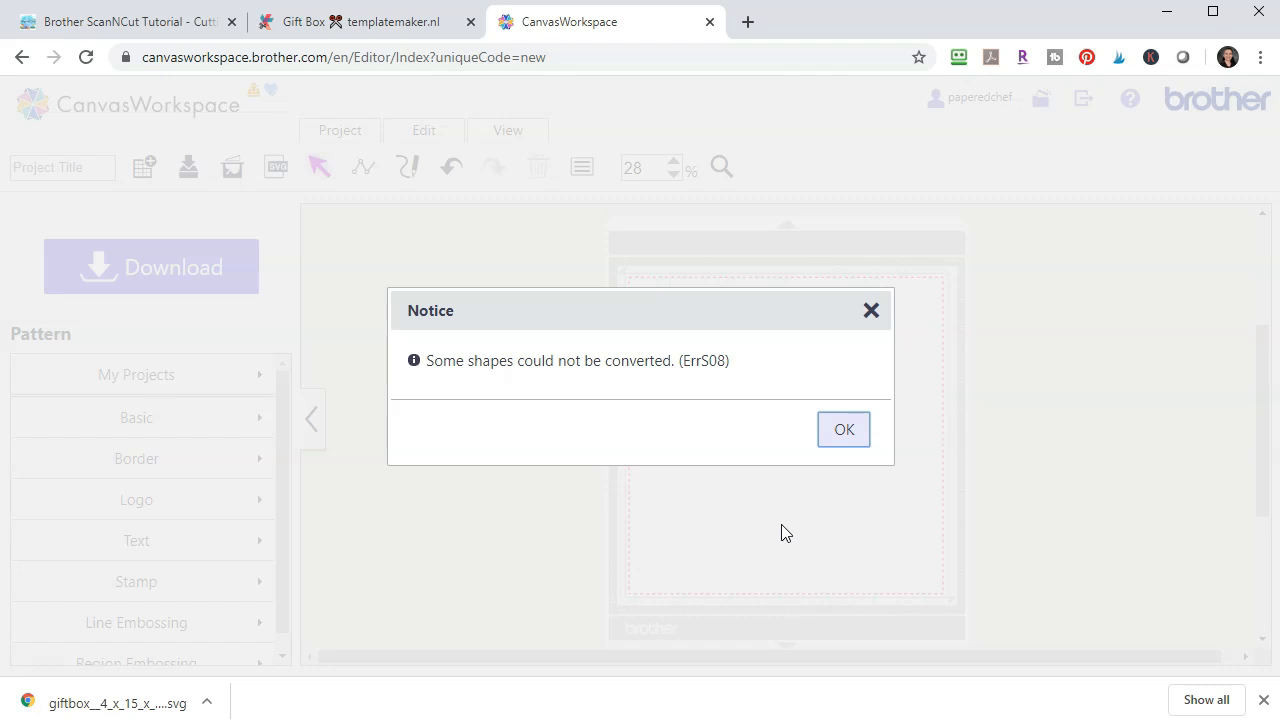
{"action": "left_click", "coordinate": [832, 433]}
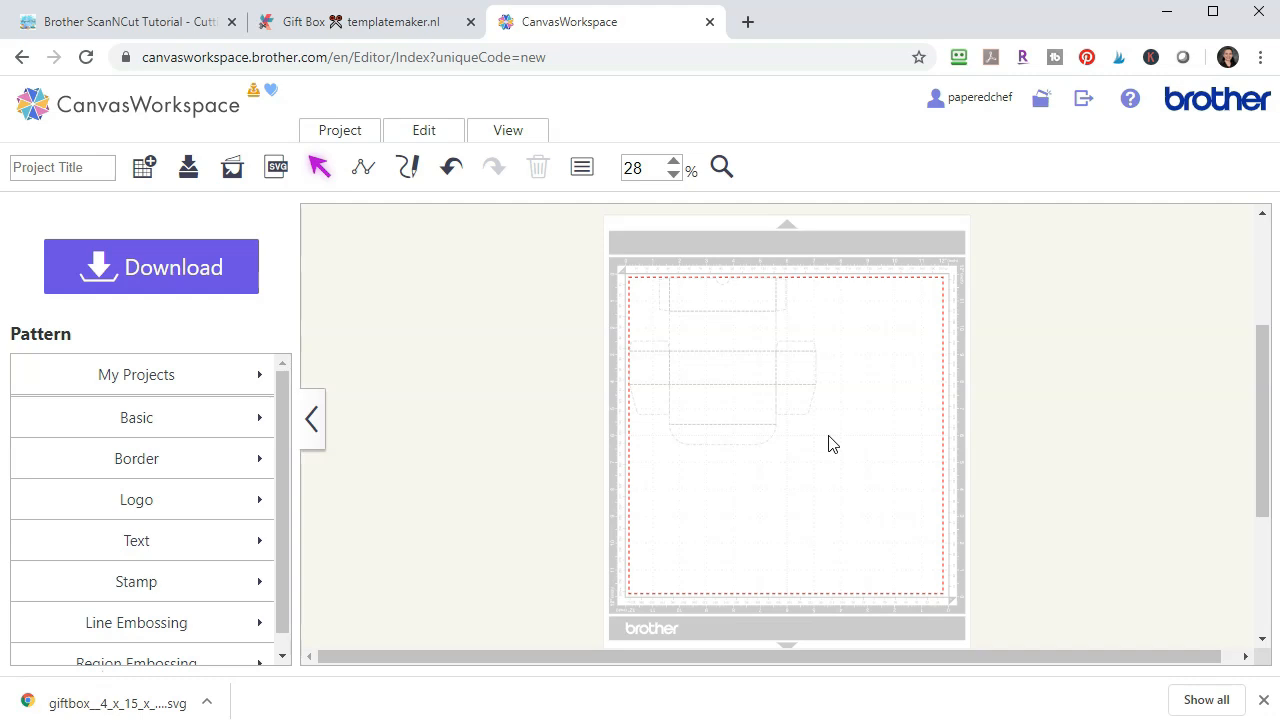
- Enlarge the canvas view to 100% and examine the upper part of the imported box template
{"action": "left_click", "coordinate": [674, 164]}
{"action": "left_click", "coordinate": [674, 164]}
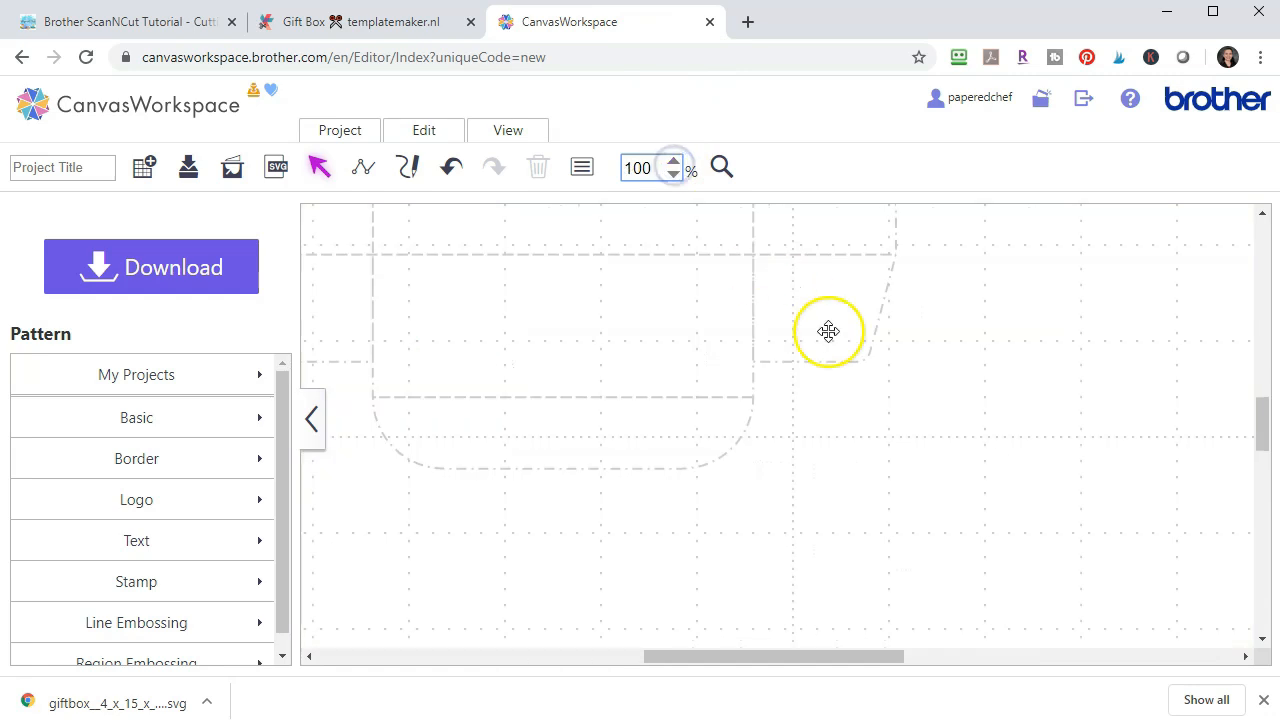
{"action": "scroll", "coordinate": [830, 334], "scroll_direction": "up", "scroll_amount": 2}
{"action": "left_click_drag", "start_coordinate": [754, 662], "coordinate": [675, 668]}
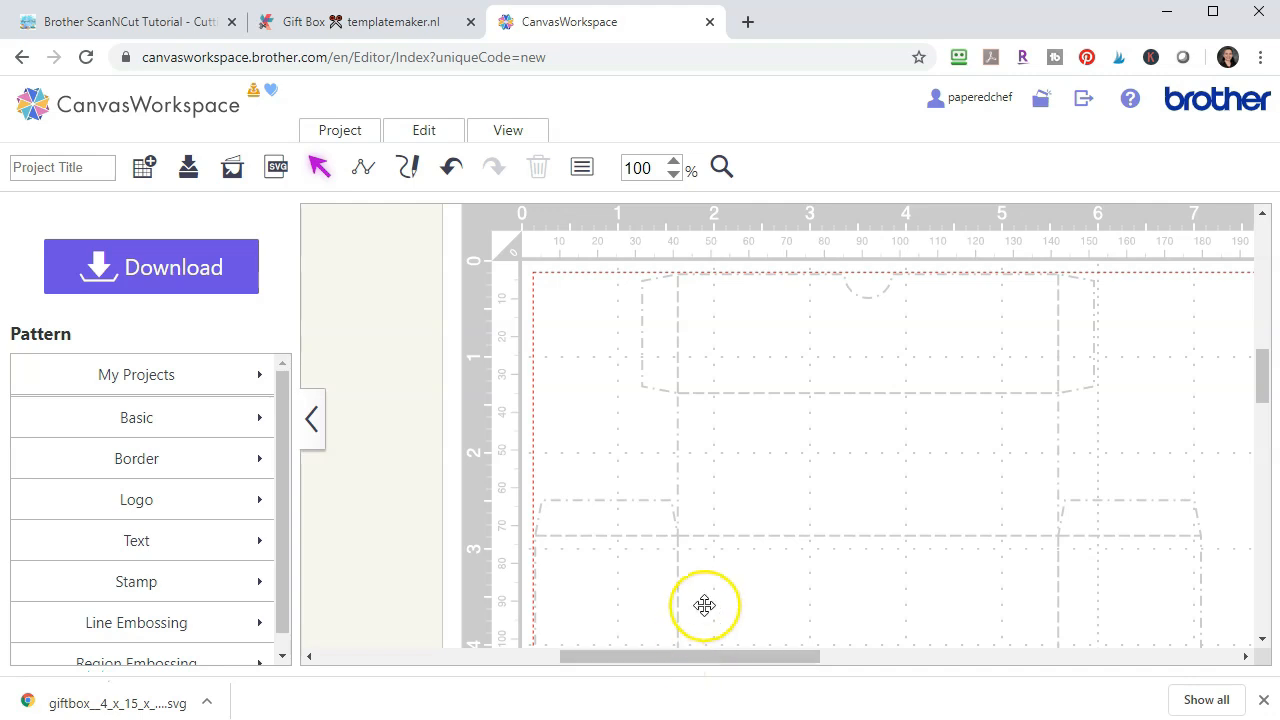
- Set the line color of the imported box's cut outline to black
{"action": "left_click", "coordinate": [644, 349]}
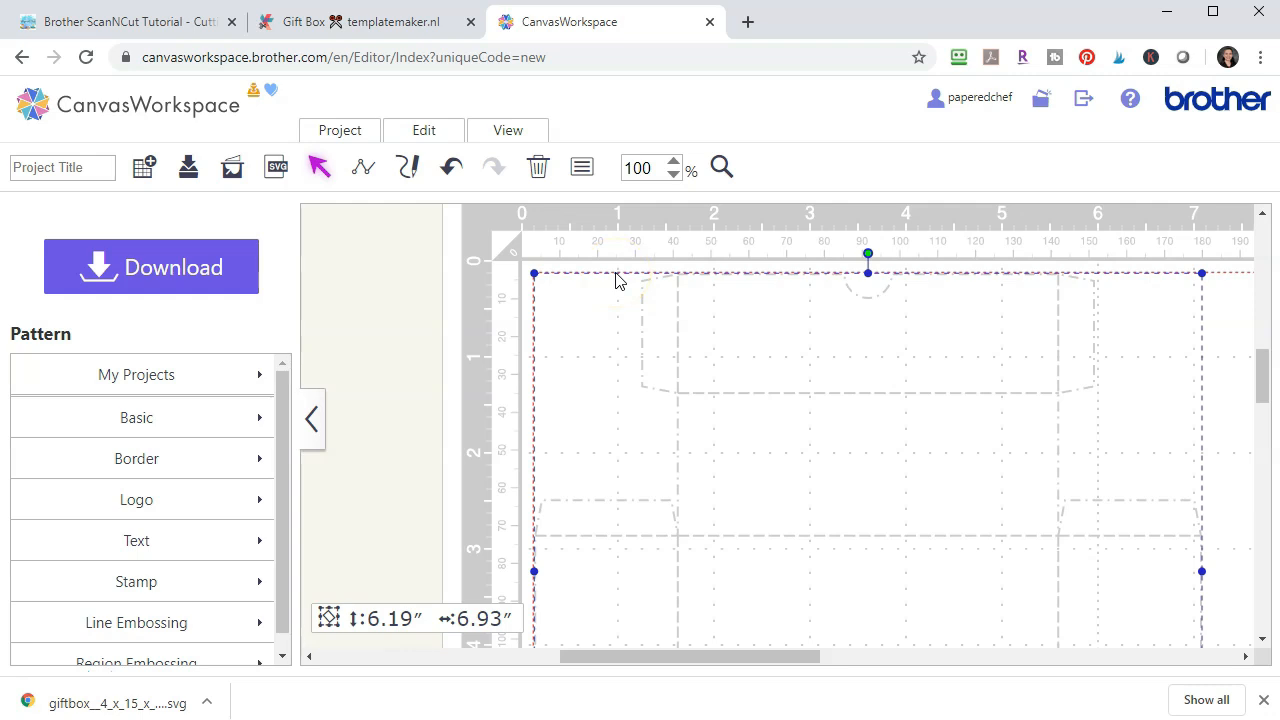
{"action": "left_click", "coordinate": [583, 170]}
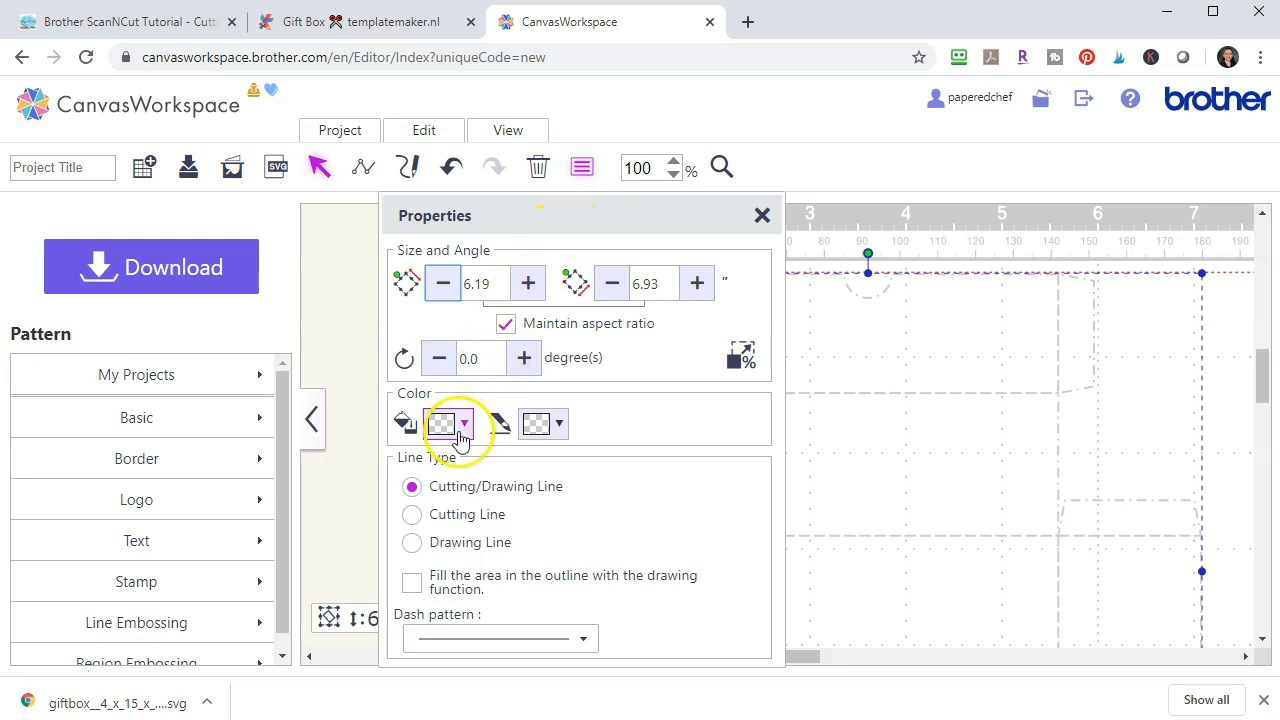
{"action": "left_click", "coordinate": [557, 430]}
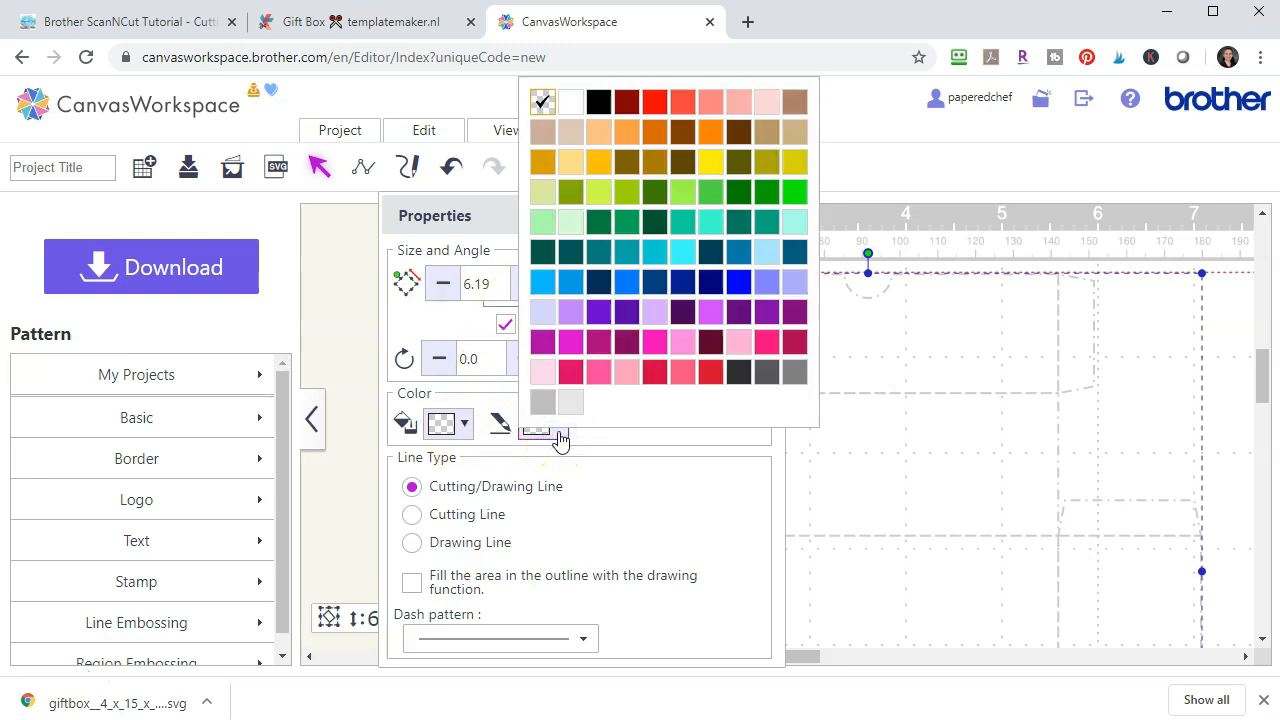
{"action": "left_click", "coordinate": [599, 102]}
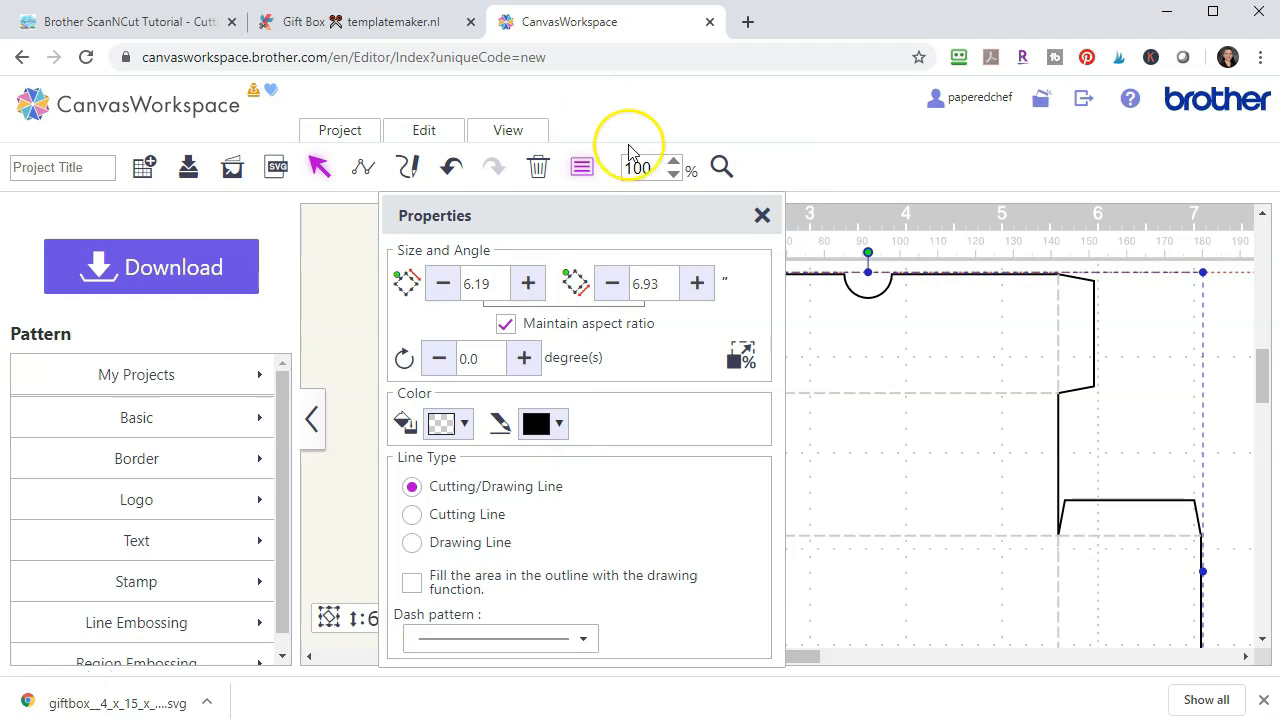
{"action": "left_click", "coordinate": [763, 215]}
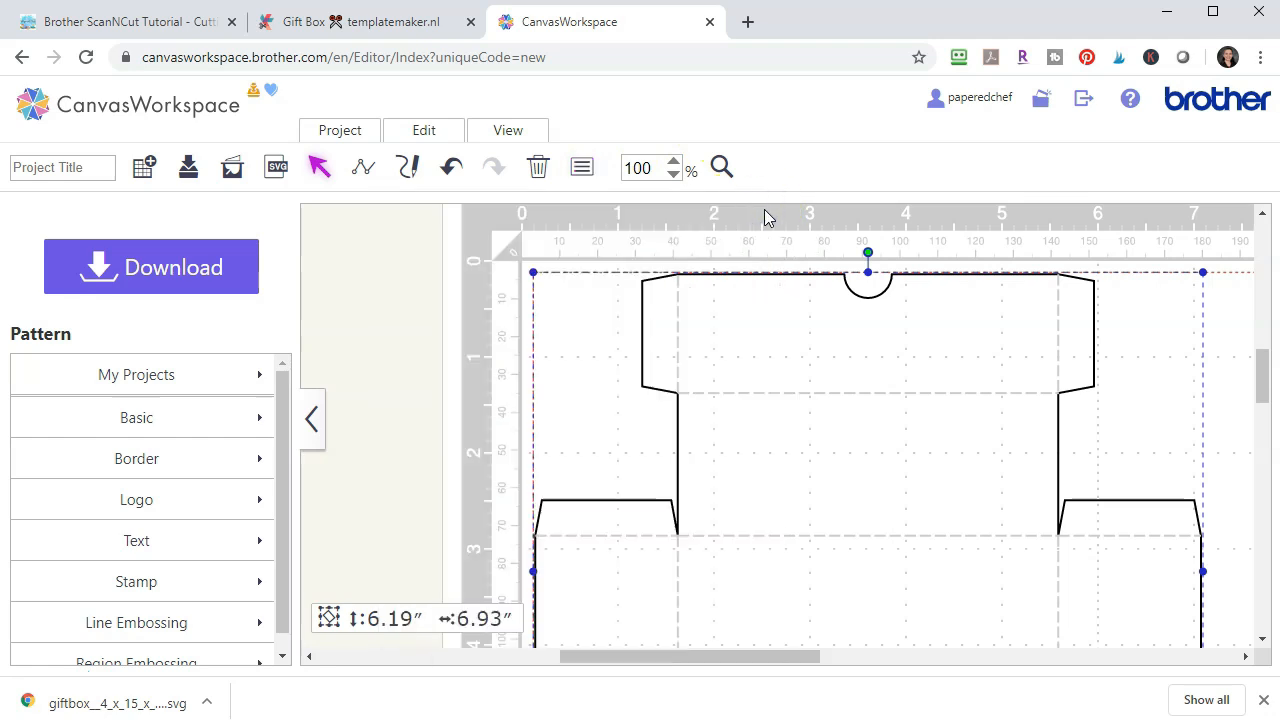
- Try moving the box outline separately from its fold lines toward the mat's right edge, and undo the move
{"action": "left_click", "coordinate": [674, 175]}
{"action": "scroll", "coordinate": [1022, 320], "scroll_direction": "down", "scroll_amount": 2}
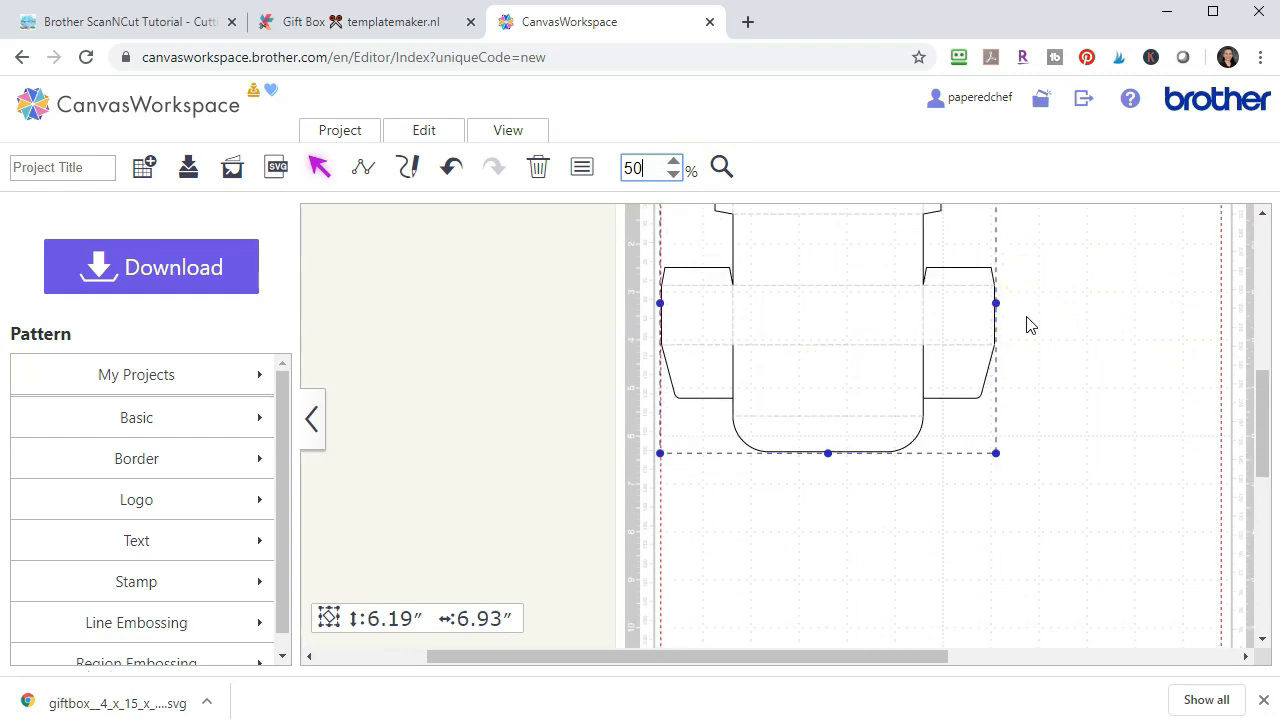
{"action": "scroll", "coordinate": [1030, 323], "scroll_direction": "up", "scroll_amount": 2}
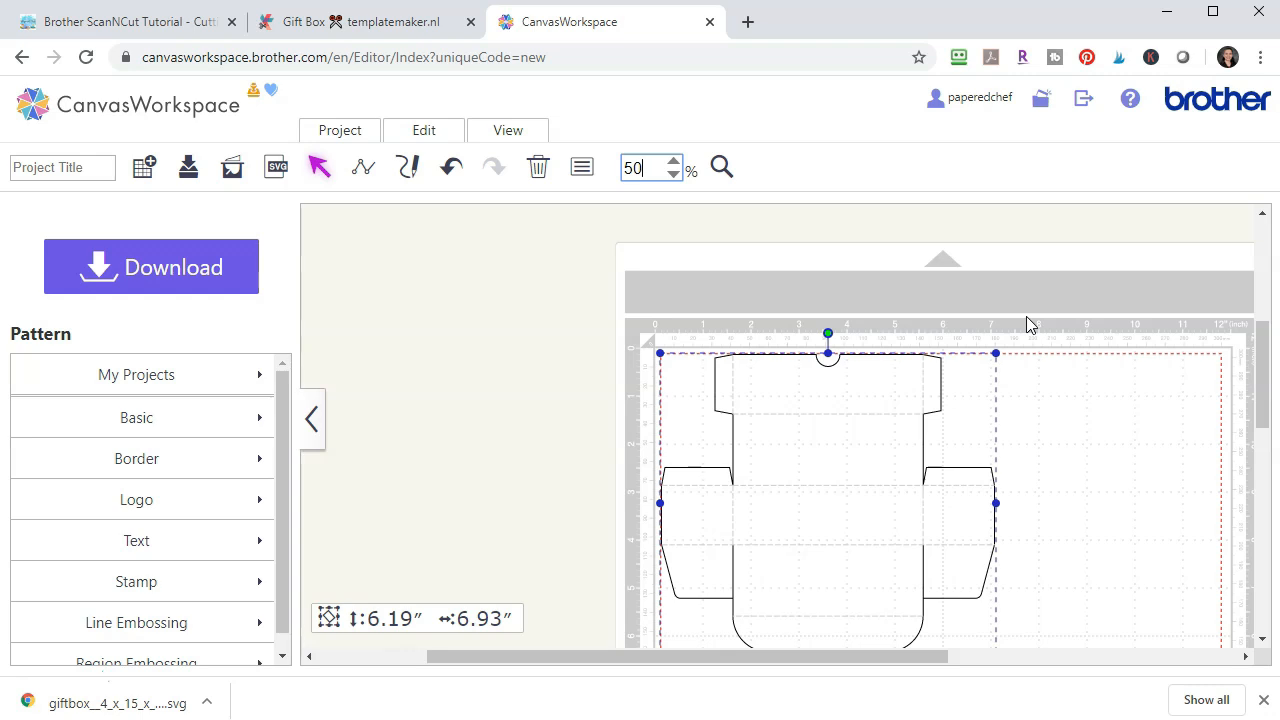
{"action": "scroll", "coordinate": [1030, 324], "scroll_direction": "down", "scroll_amount": 2}
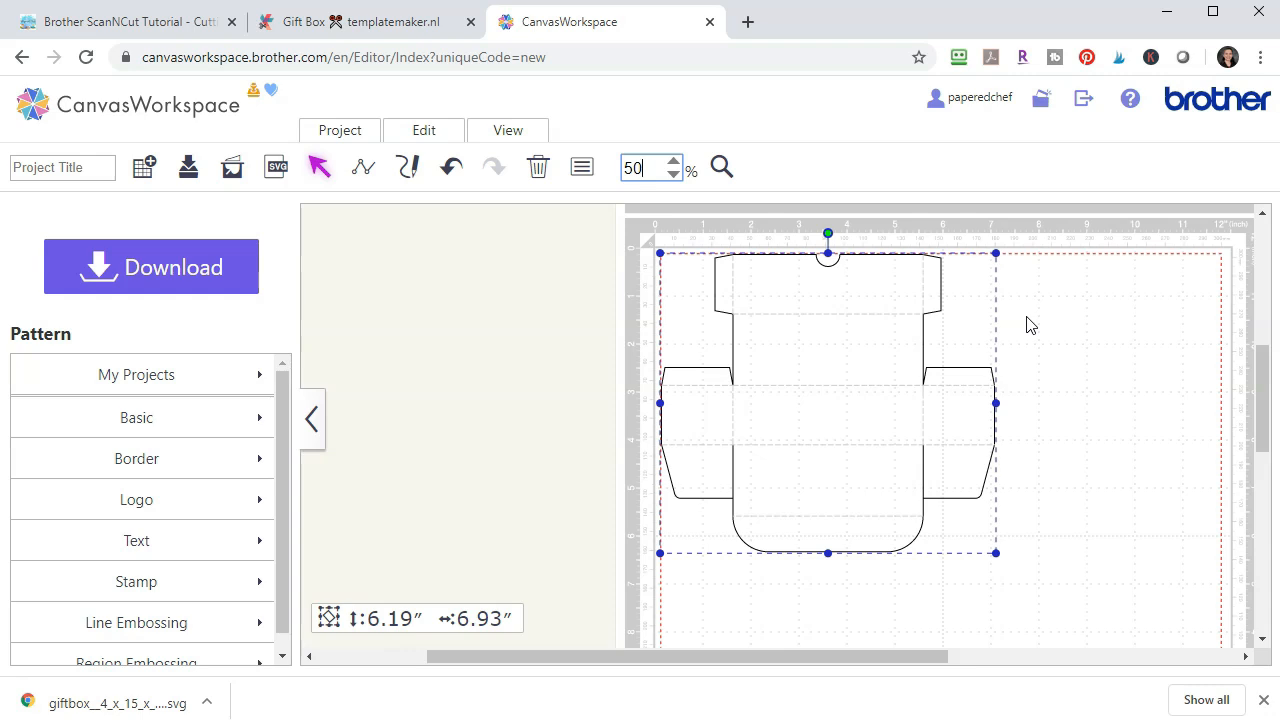
{"action": "left_click_drag", "start_coordinate": [857, 371], "coordinate": [1096, 411]}
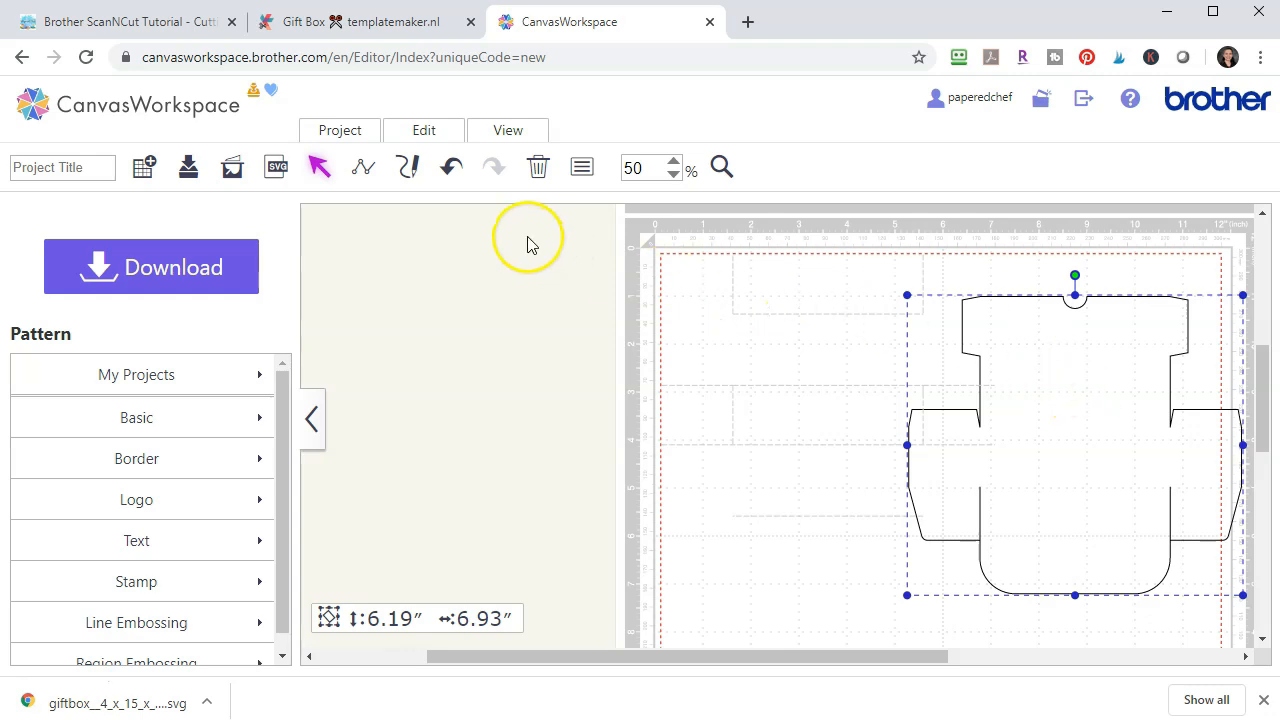
{"action": "left_click", "coordinate": [449, 170]}
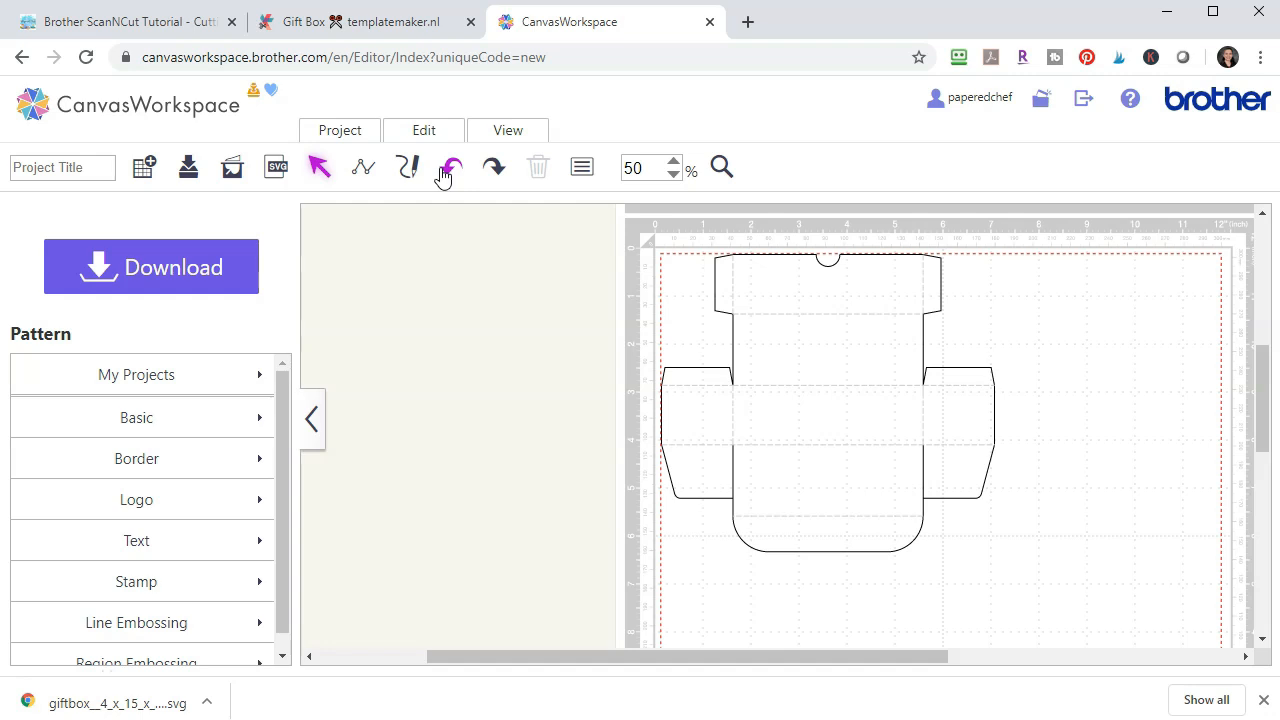
- Group the box outline with all its fold lines and position the group at the mat's upper-left corner
{"action": "left_click_drag", "start_coordinate": [1090, 635], "coordinate": [580, 218]}
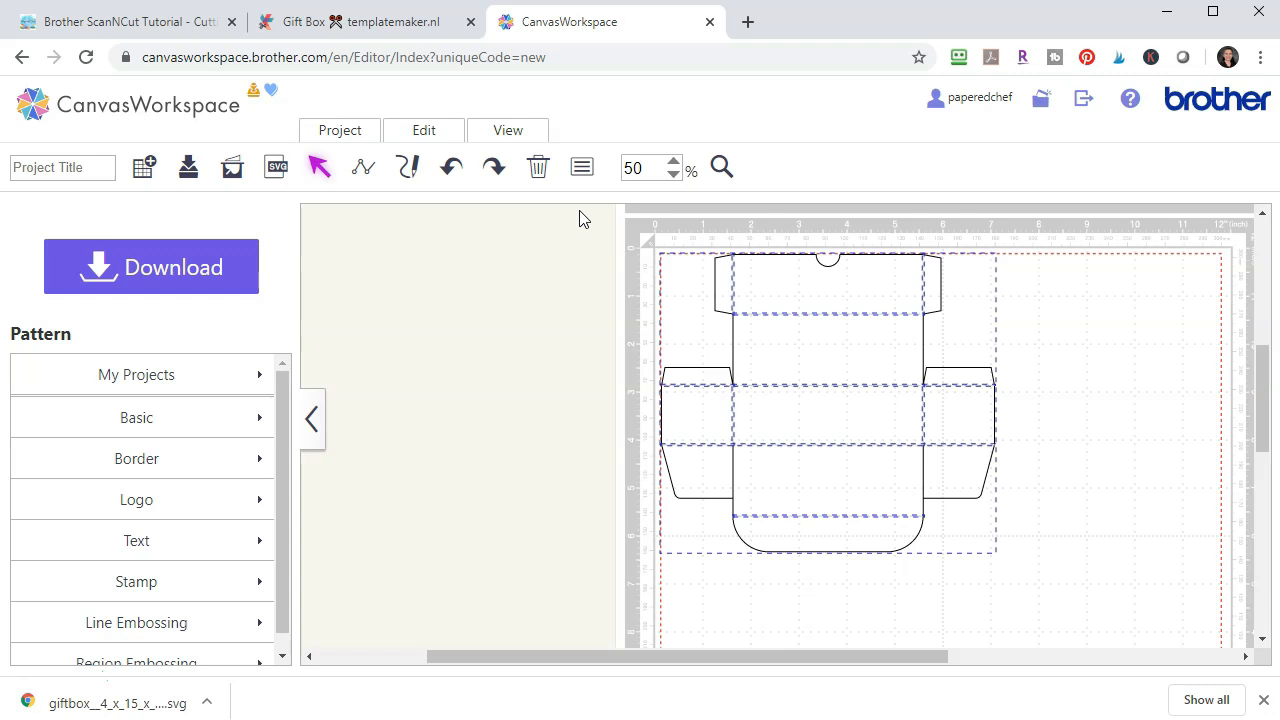
{"action": "left_click", "coordinate": [443, 133]}
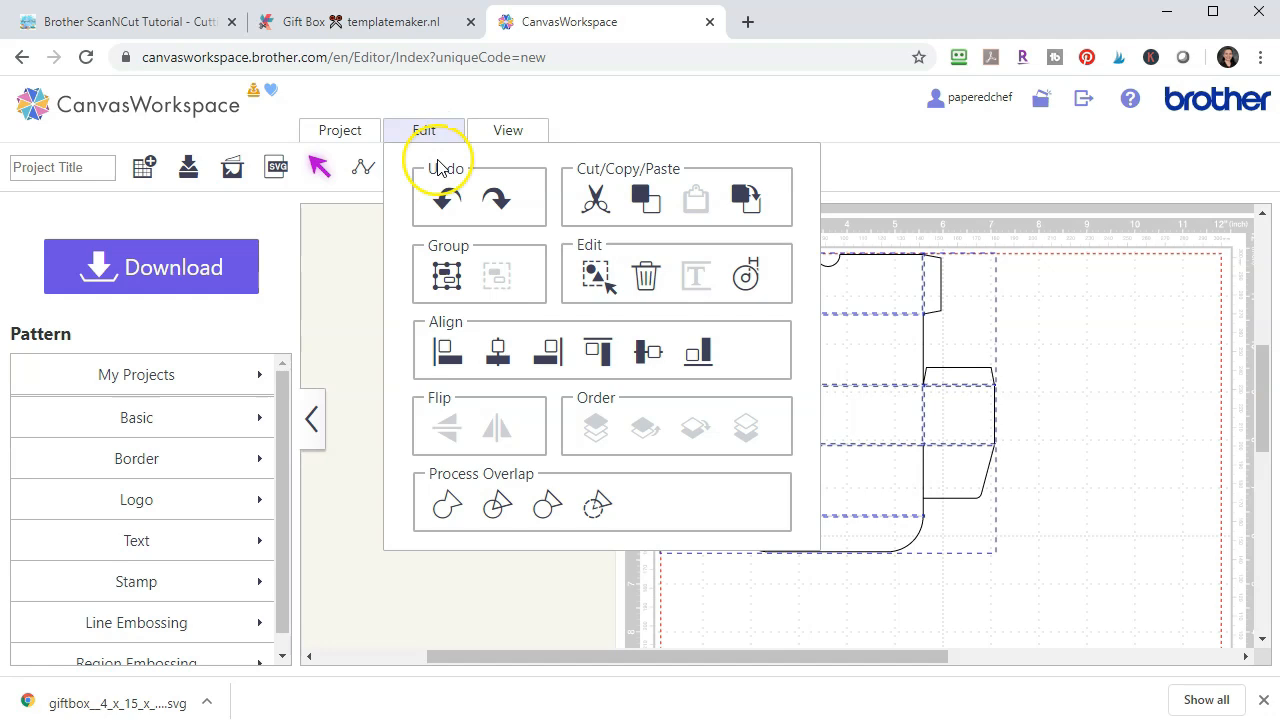
{"action": "left_click", "coordinate": [445, 274]}
{"action": "left_click", "coordinate": [457, 285]}
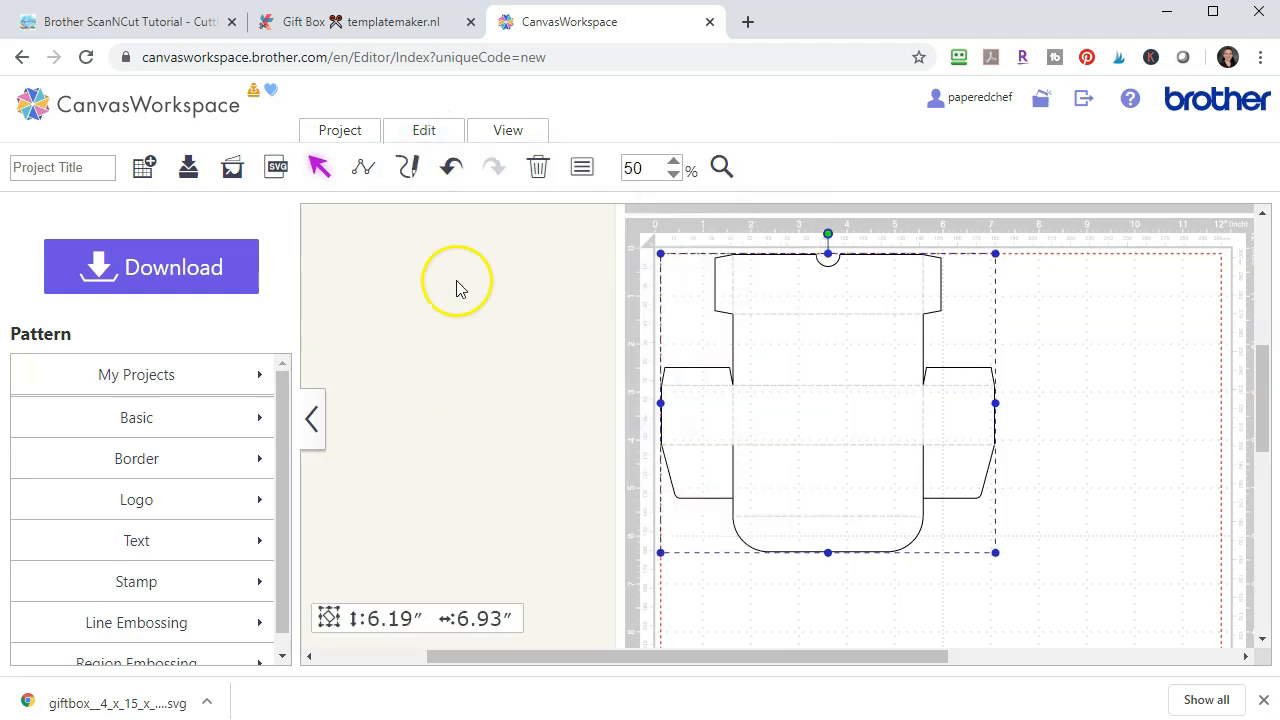
{"action": "left_click_drag", "start_coordinate": [771, 346], "coordinate": [857, 389]}
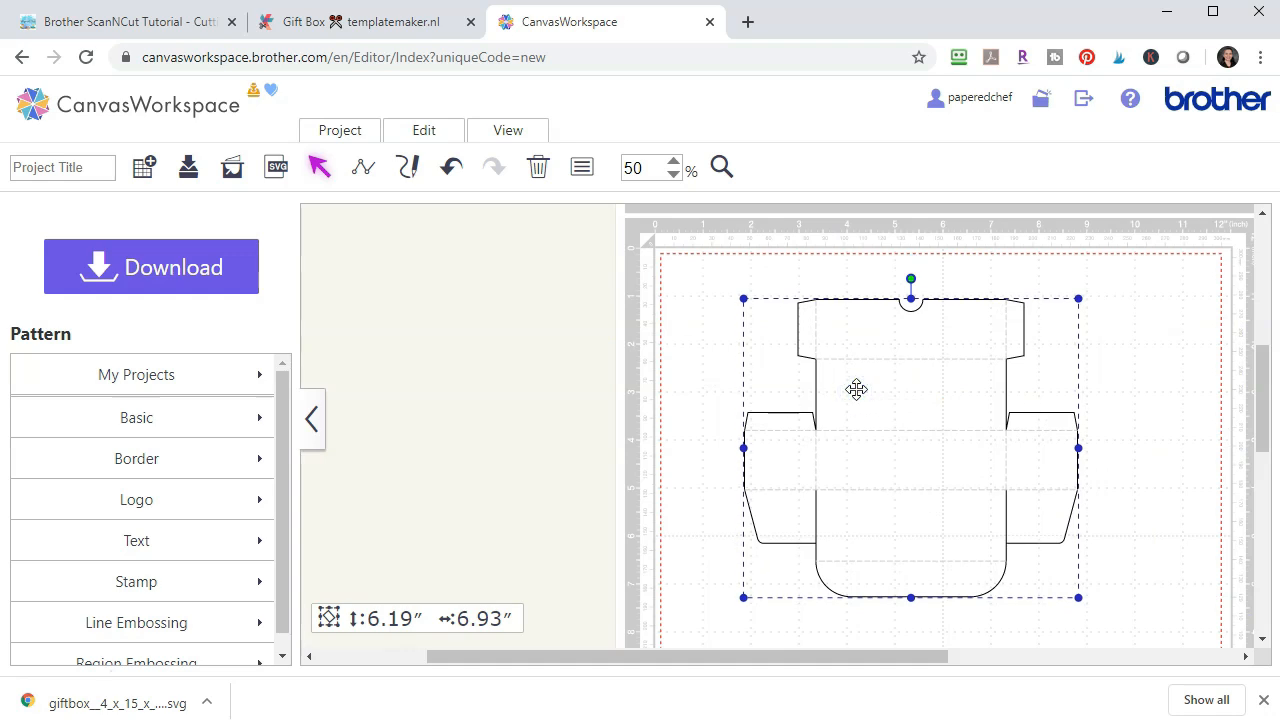
{"action": "left_click_drag", "start_coordinate": [857, 389], "coordinate": [774, 343]}
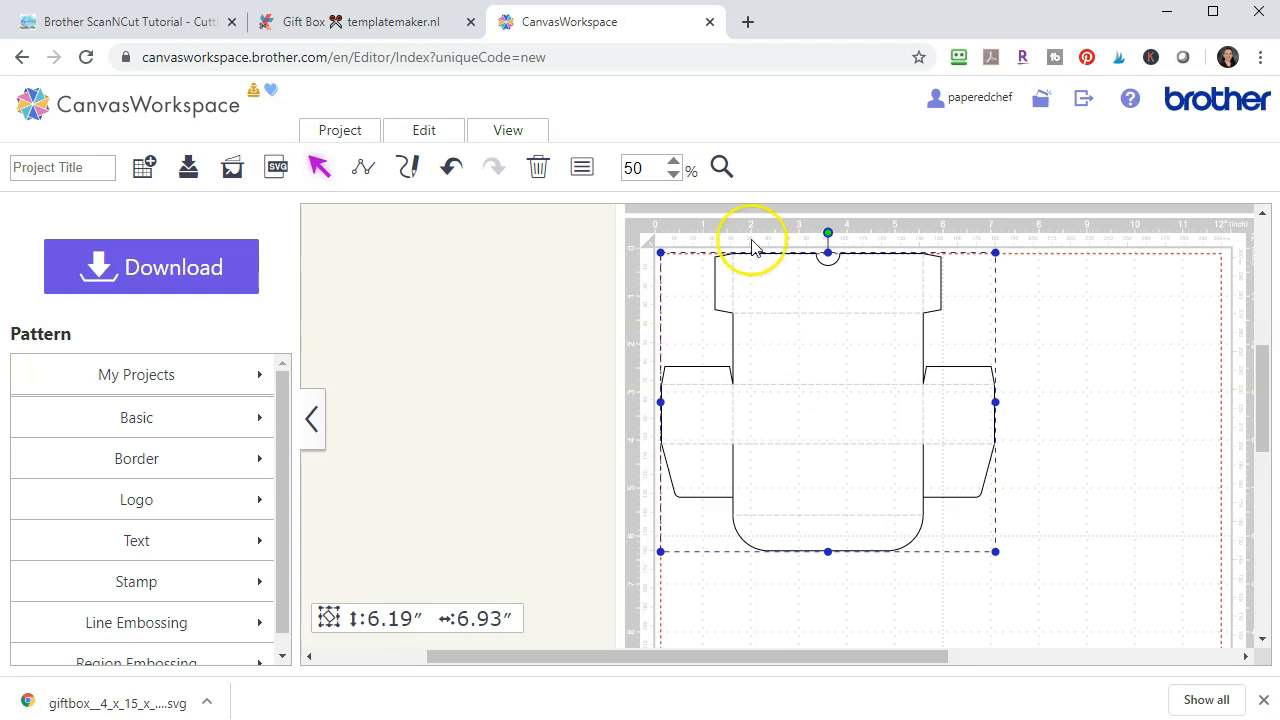
- Duplicate the grouped box template on the mat
{"action": "left_click", "coordinate": [671, 176]}
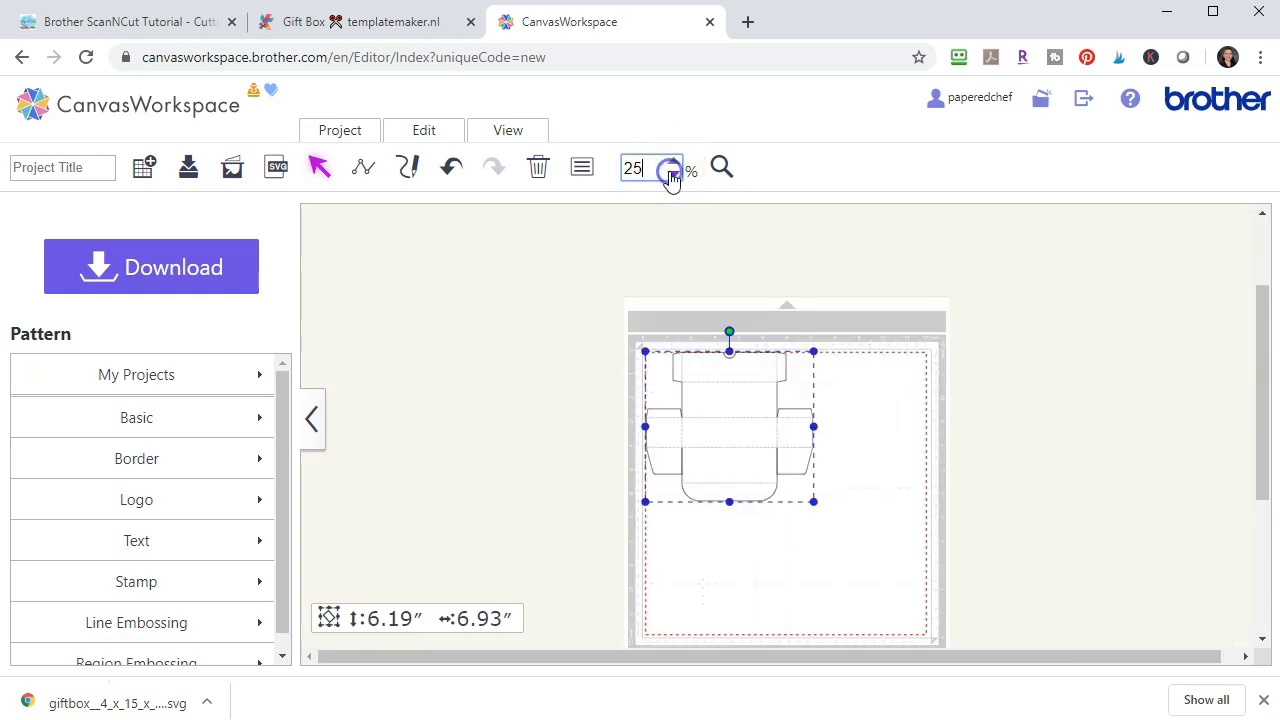
{"action": "left_click", "coordinate": [674, 177]}
{"action": "left_click", "coordinate": [676, 164]}
{"action": "scroll", "coordinate": [717, 357], "scroll_direction": "up", "scroll_amount": 5}
{"action": "scroll", "coordinate": [717, 357], "scroll_direction": "down", "scroll_amount": 3}
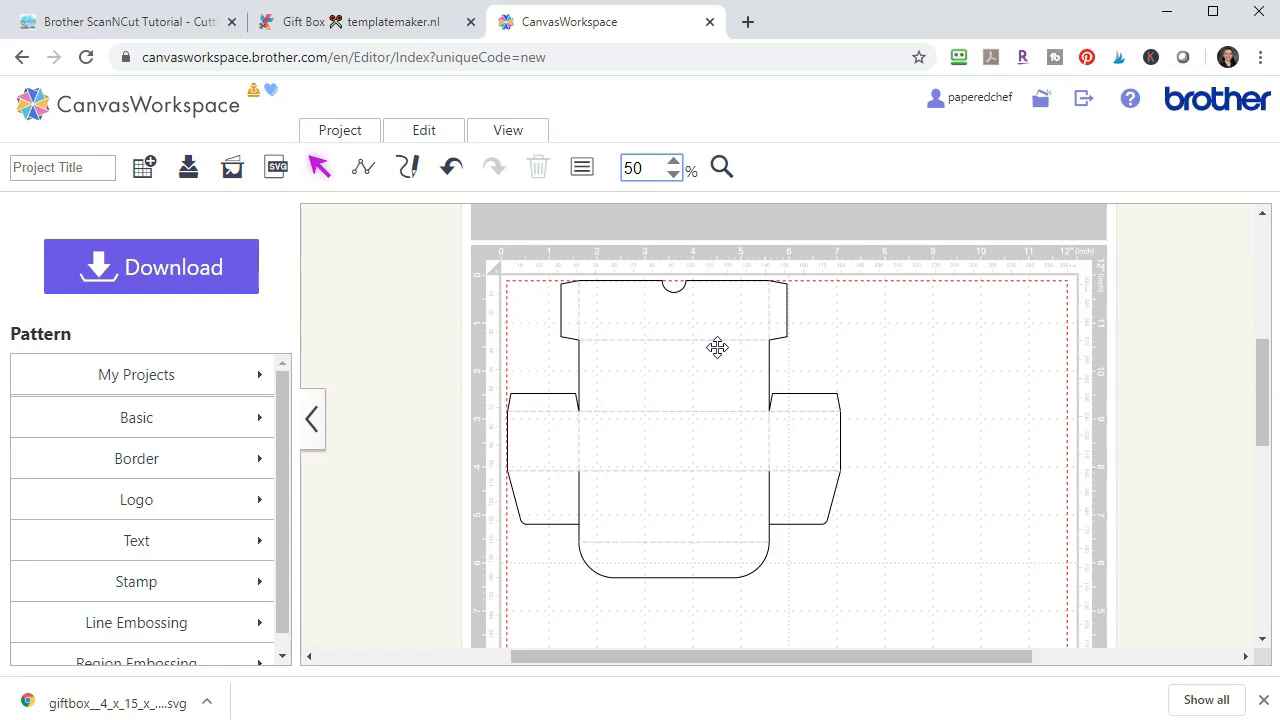
{"action": "left_click", "coordinate": [718, 347]}
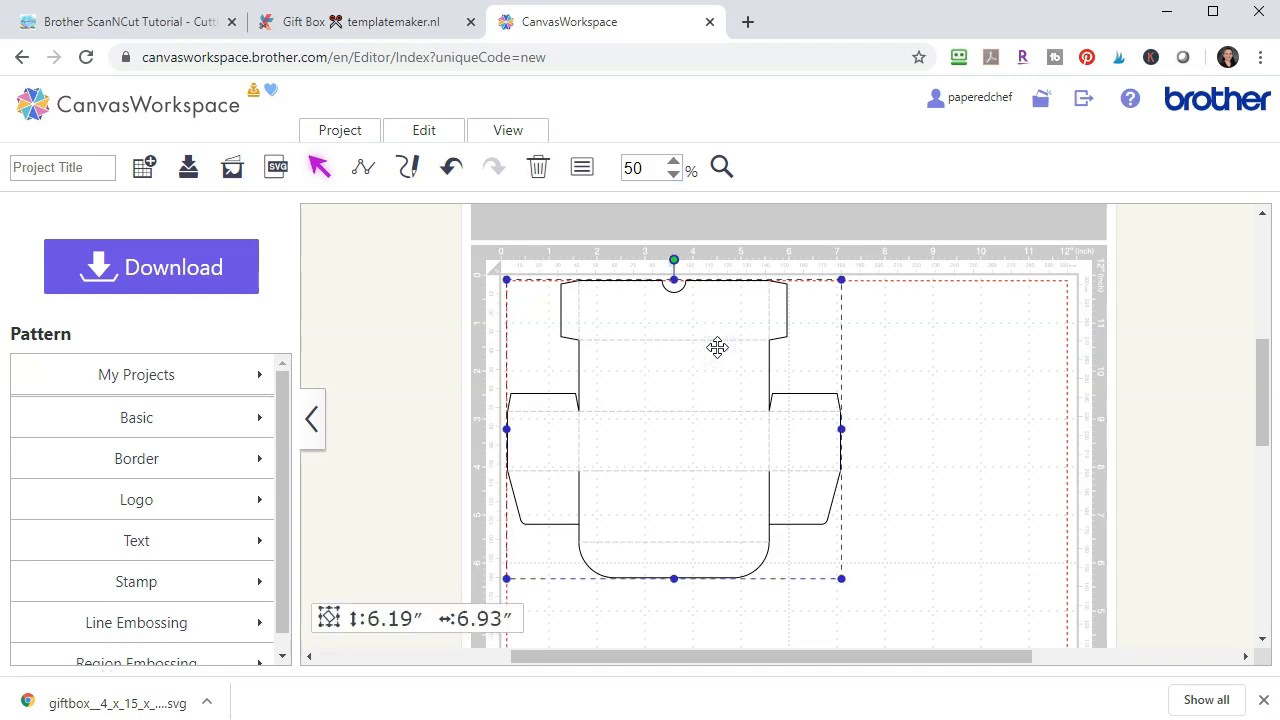
{"action": "left_click", "coordinate": [426, 131]}
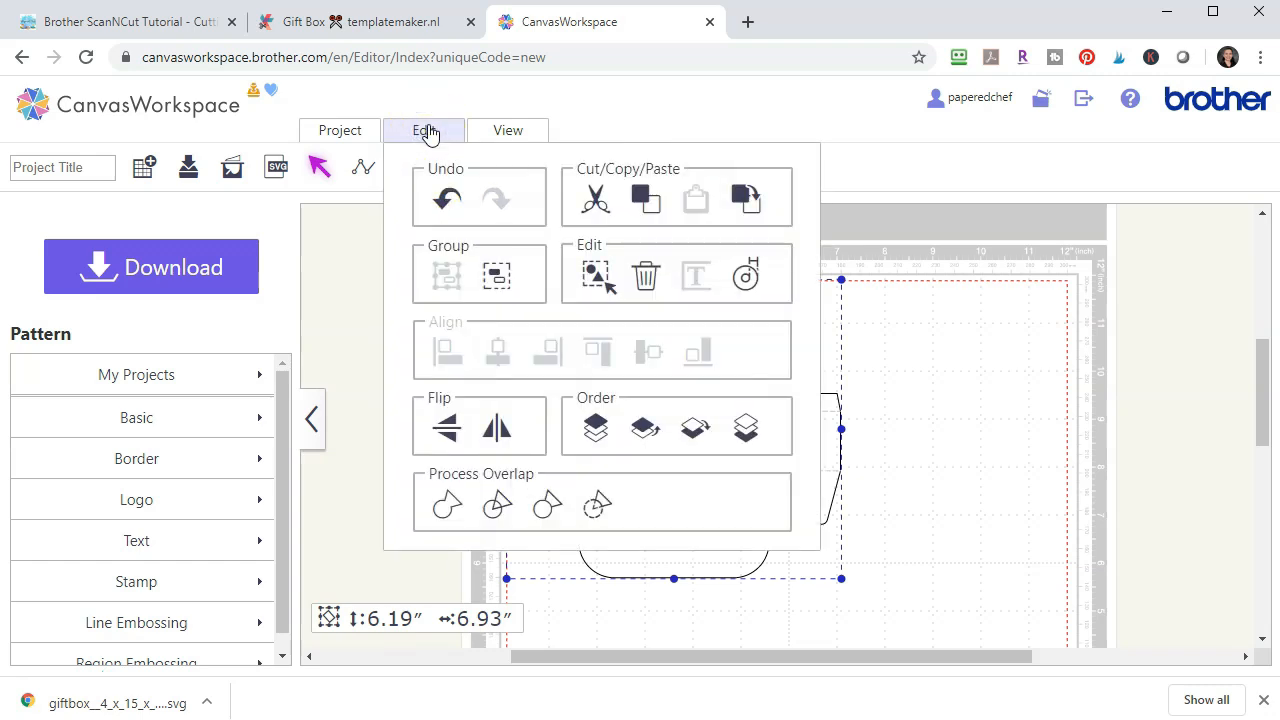
{"action": "left_click", "coordinate": [751, 200]}
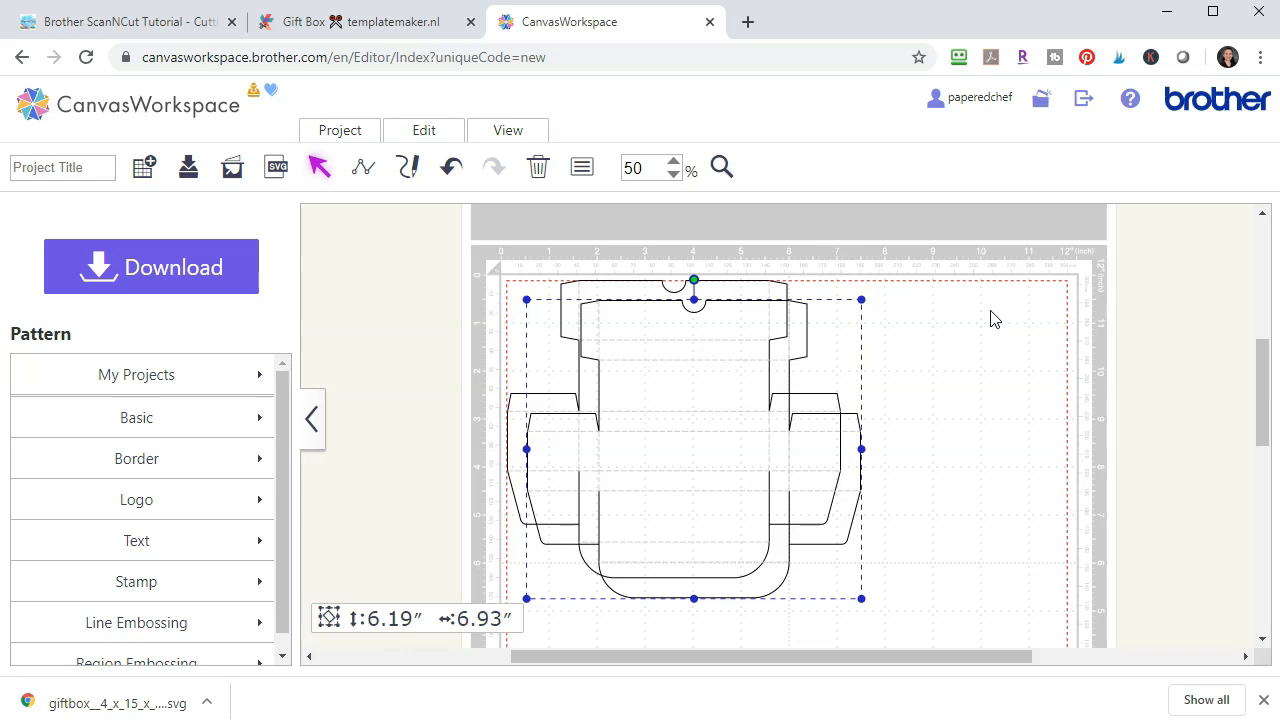
- Move the duplicate box to the mat's lower-right corner, clear of the first box, and deselect it
{"action": "left_click", "coordinate": [673, 173]}
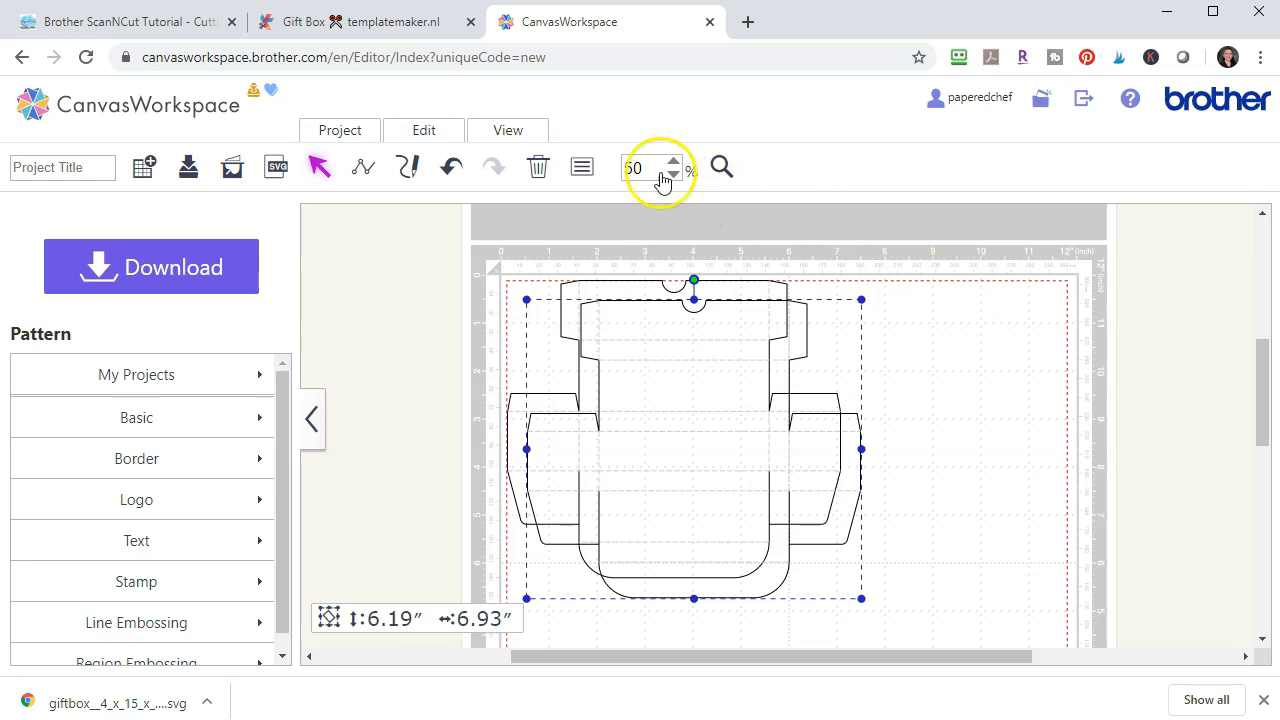
{"action": "left_click", "coordinate": [948, 477]}
{"action": "scroll", "coordinate": [960, 450], "scroll_direction": "down", "scroll_amount": 2}
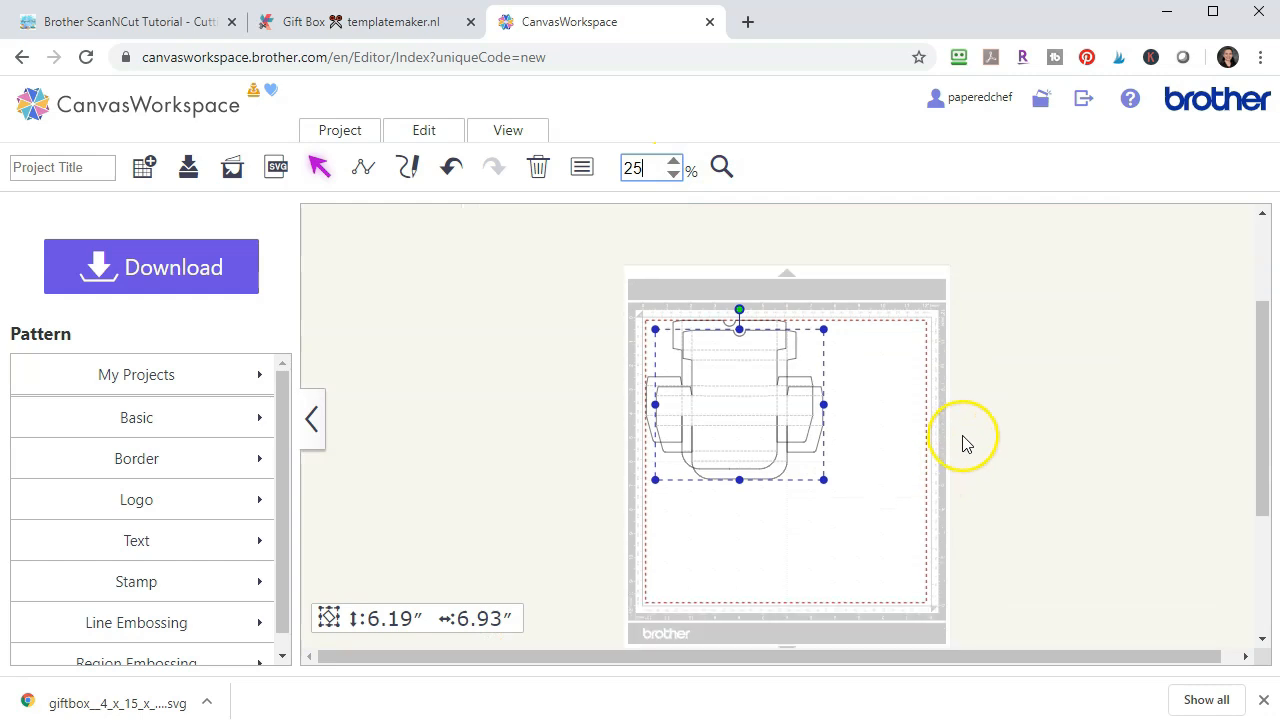
{"action": "left_click_drag", "start_coordinate": [766, 371], "coordinate": [859, 474]}
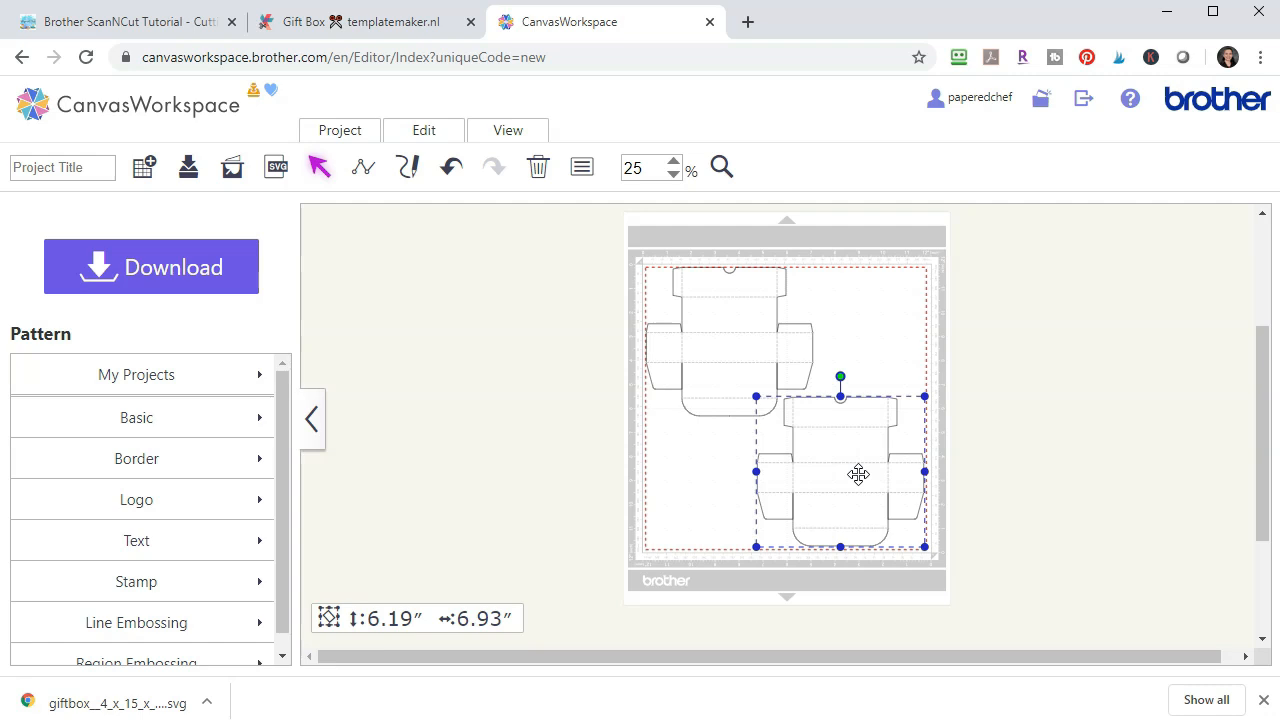
{"action": "left_click", "coordinate": [667, 463]}
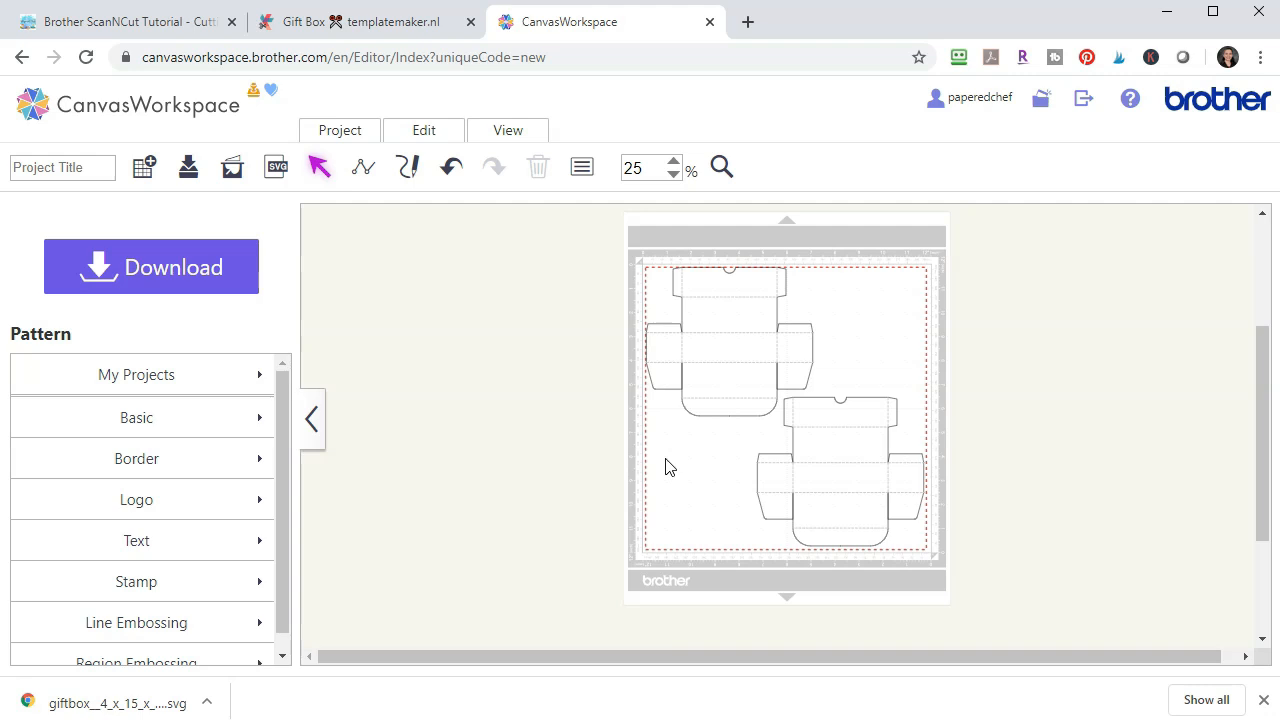
{"action": "left_click", "coordinate": [655, 436]}
- Title the project "Lipstick Pen Box"
{"action": "left_click", "coordinate": [28, 170]}
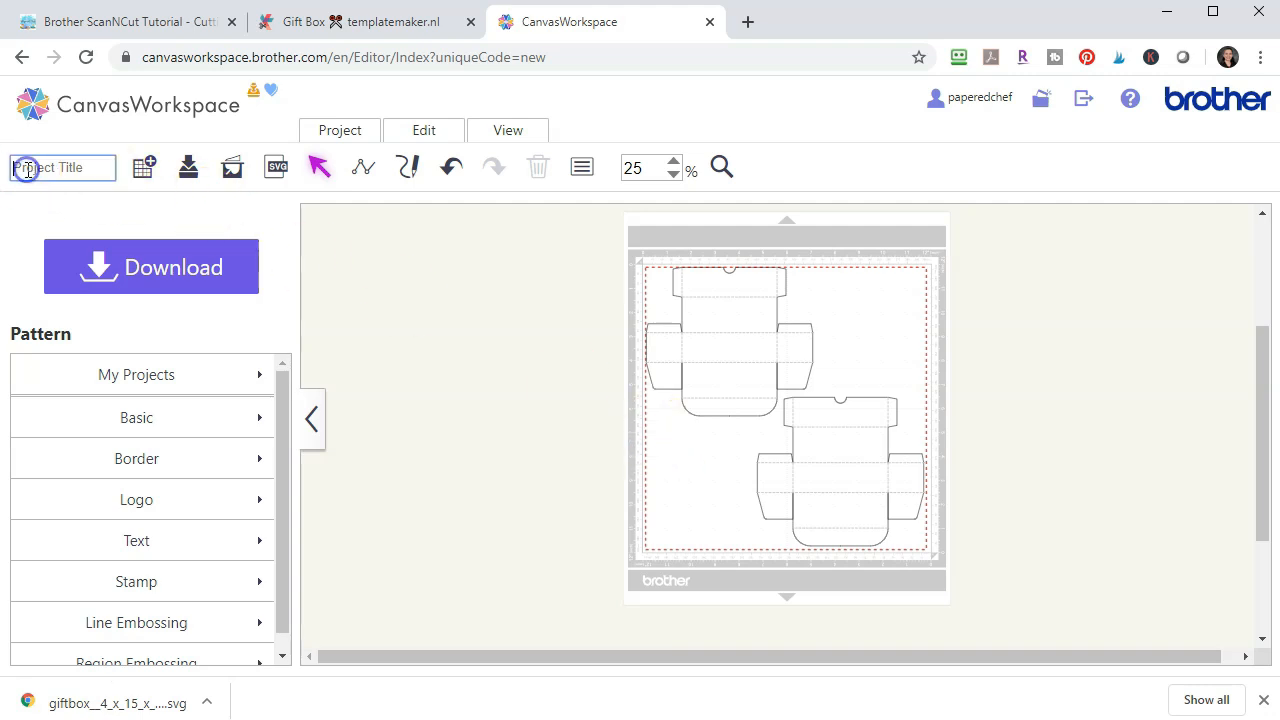
{"action": "type", "text": "4"}
{"action": "type", "text": "stick Pe"}
{"action": "type", "text": "n Box"}
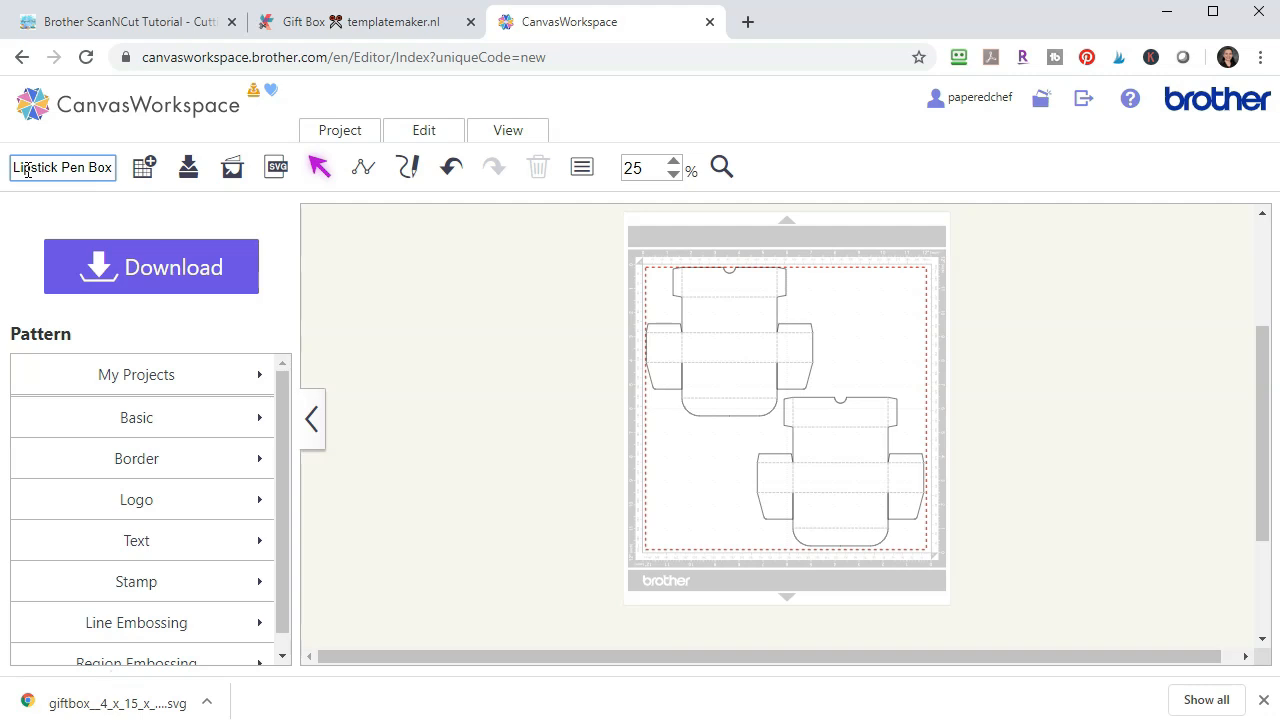
- Save the Lipstick Pen Box project, retrying the save if needed and dismissing the dialogs
{"action": "left_click", "coordinate": [188, 170]}
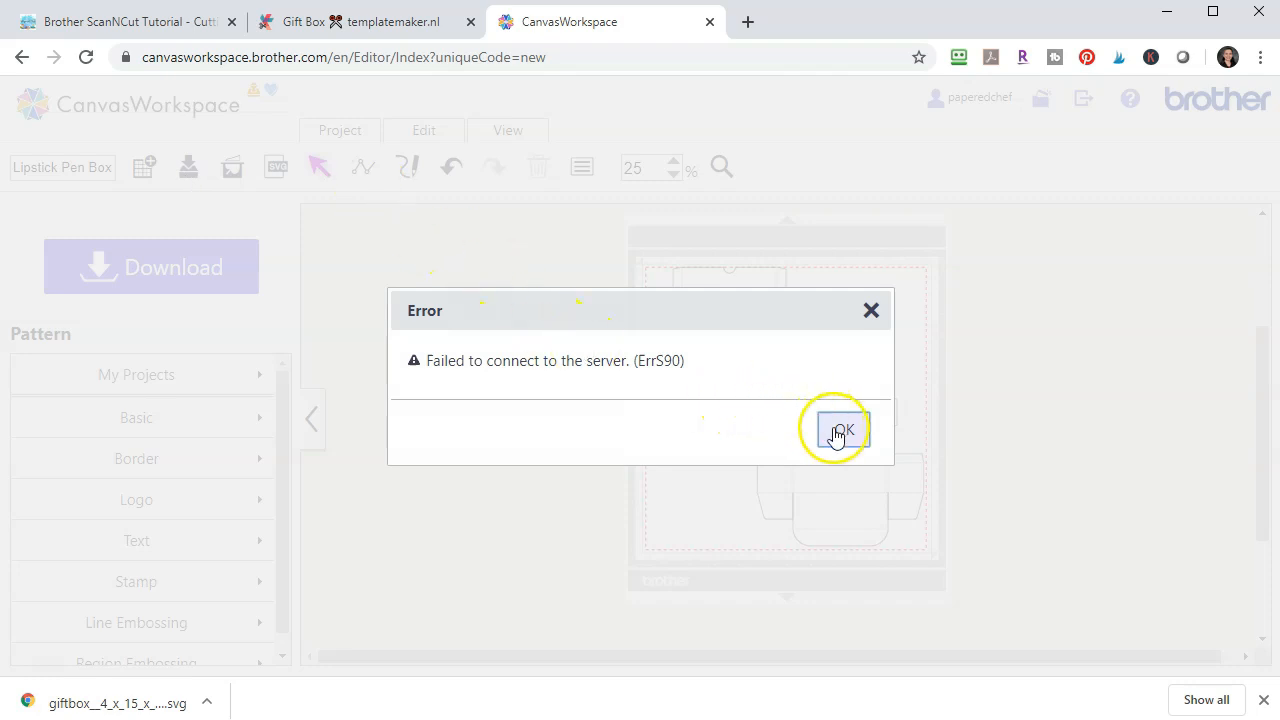
{"action": "left_click", "coordinate": [840, 431]}
{"action": "left_click", "coordinate": [188, 178]}
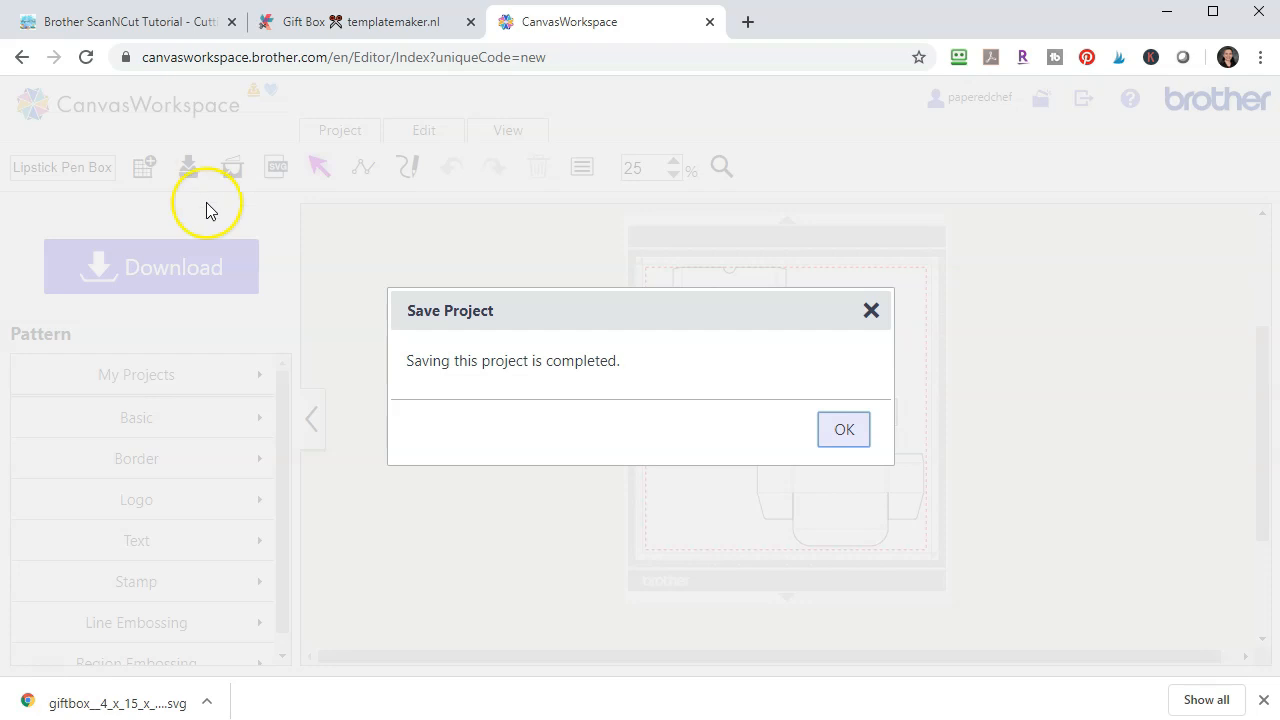
{"action": "left_click", "coordinate": [840, 440]}
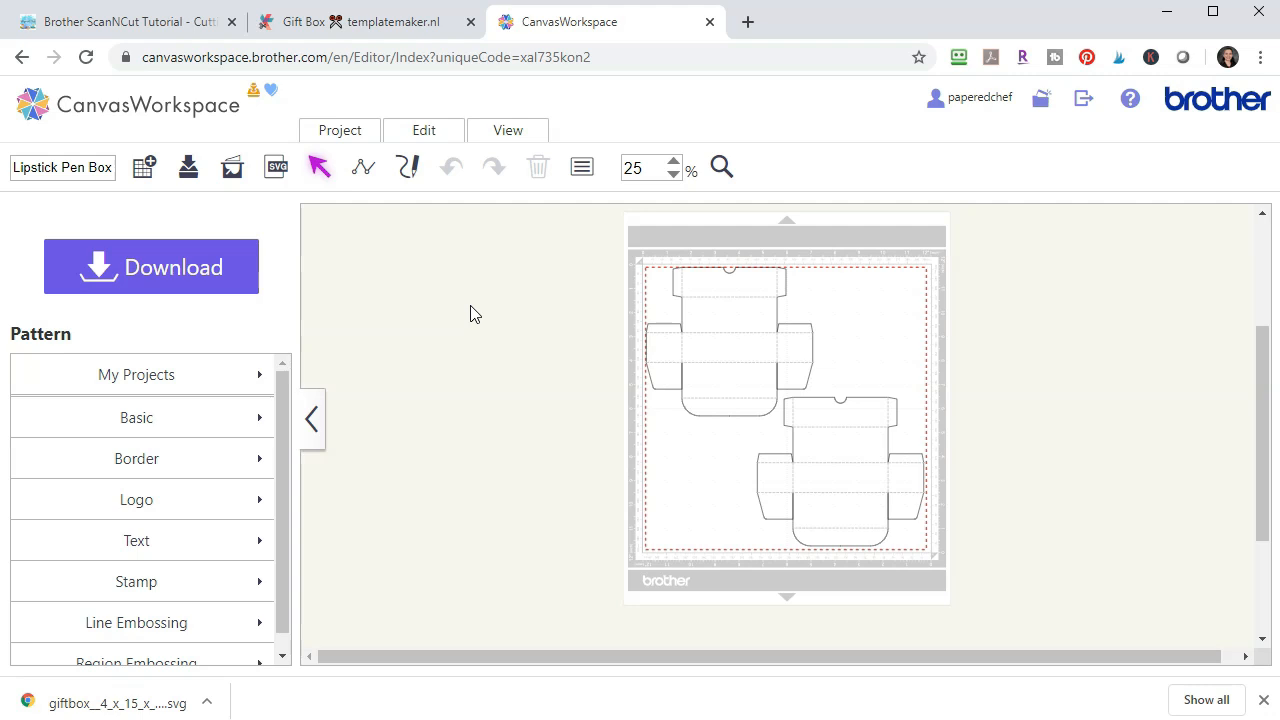
- Shift the upper-left box slightly inside the cutting boundary and request the project download, accepting the conversion notice
{"action": "left_click", "coordinate": [180, 285]}
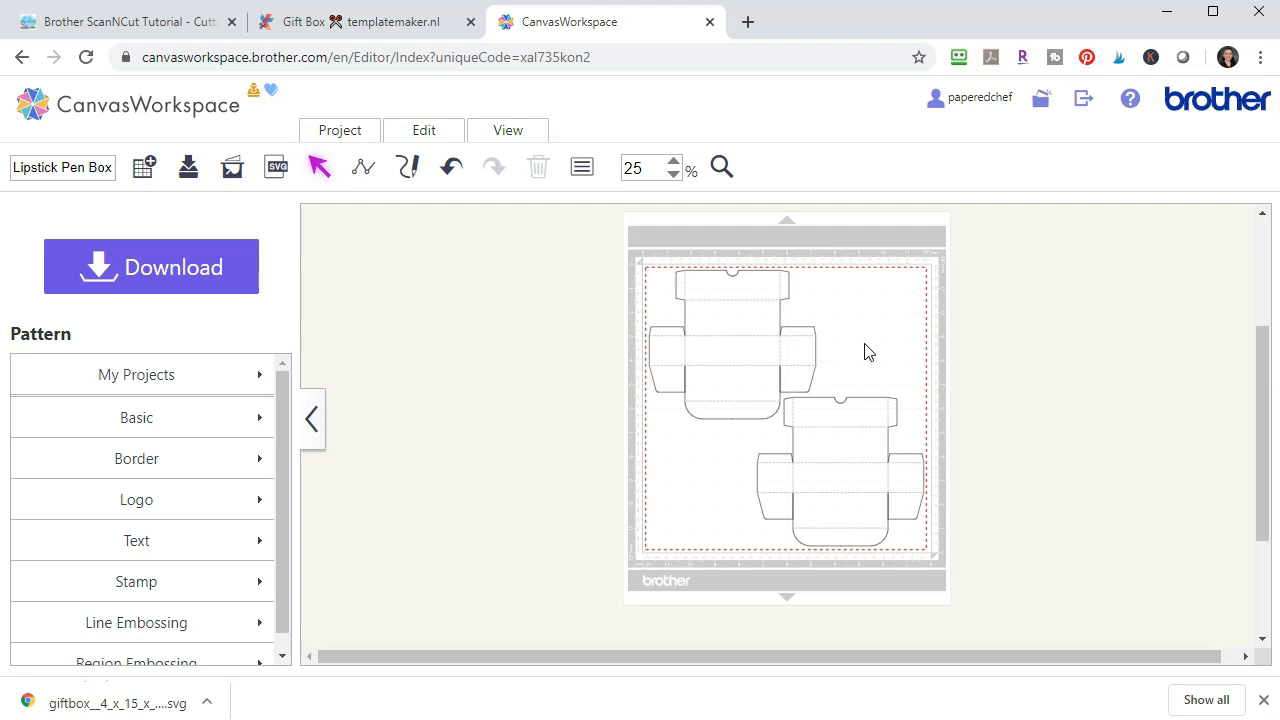
{"action": "left_click", "coordinate": [185, 279]}
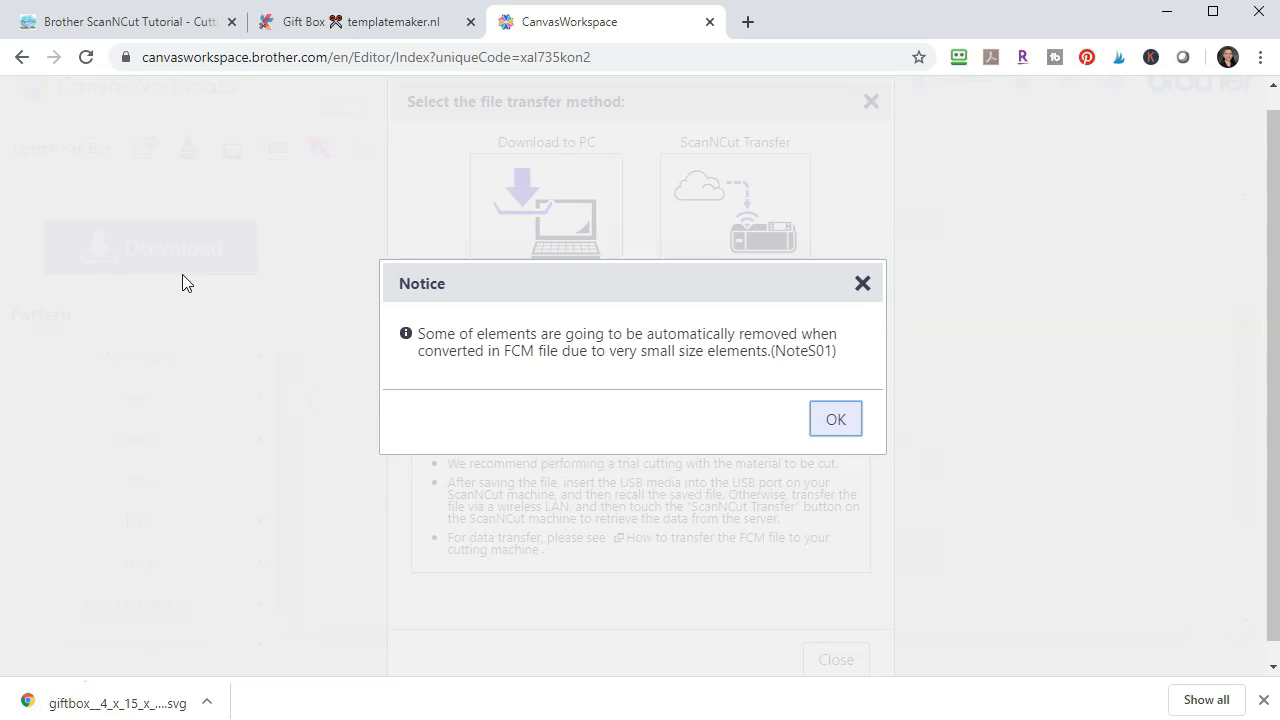
{"action": "left_click", "coordinate": [840, 420]}
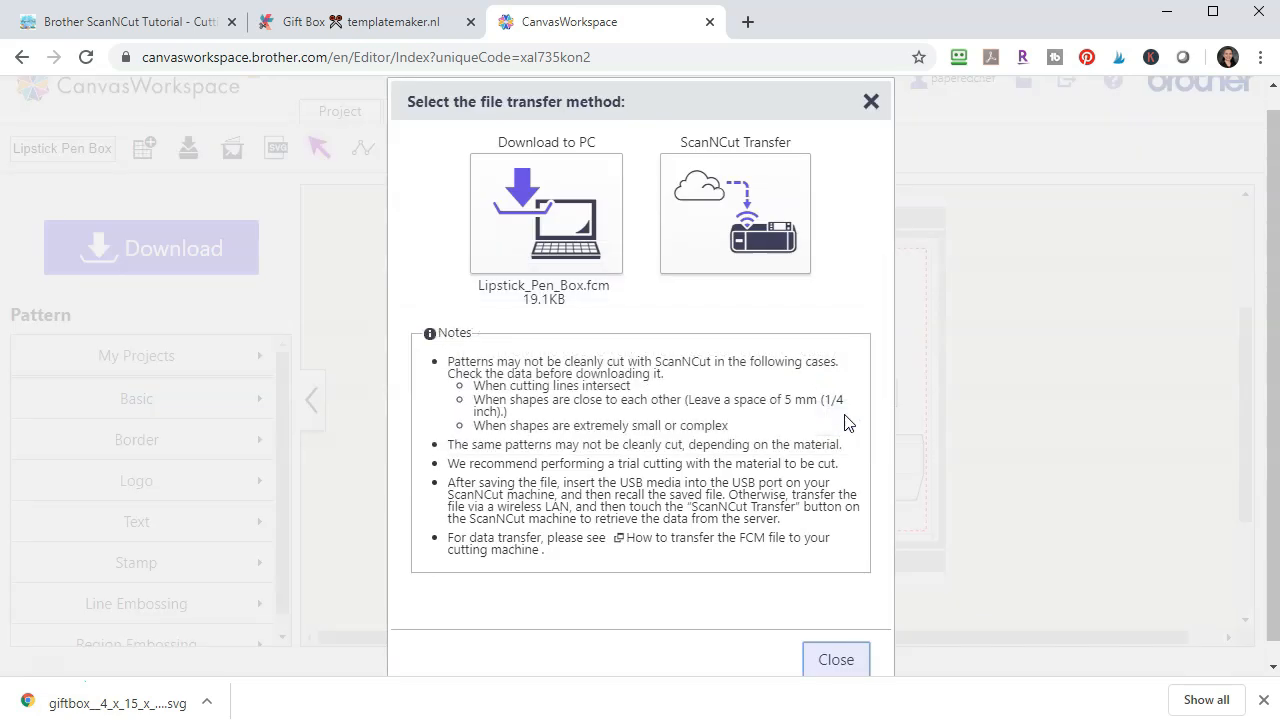
- Choose ScanNCut Transfer as the method for sending the Lipstick Pen Box cutting data to the machine
{"action": "left_click", "coordinate": [848, 402]}
{"action": "left_click", "coordinate": [748, 252]}
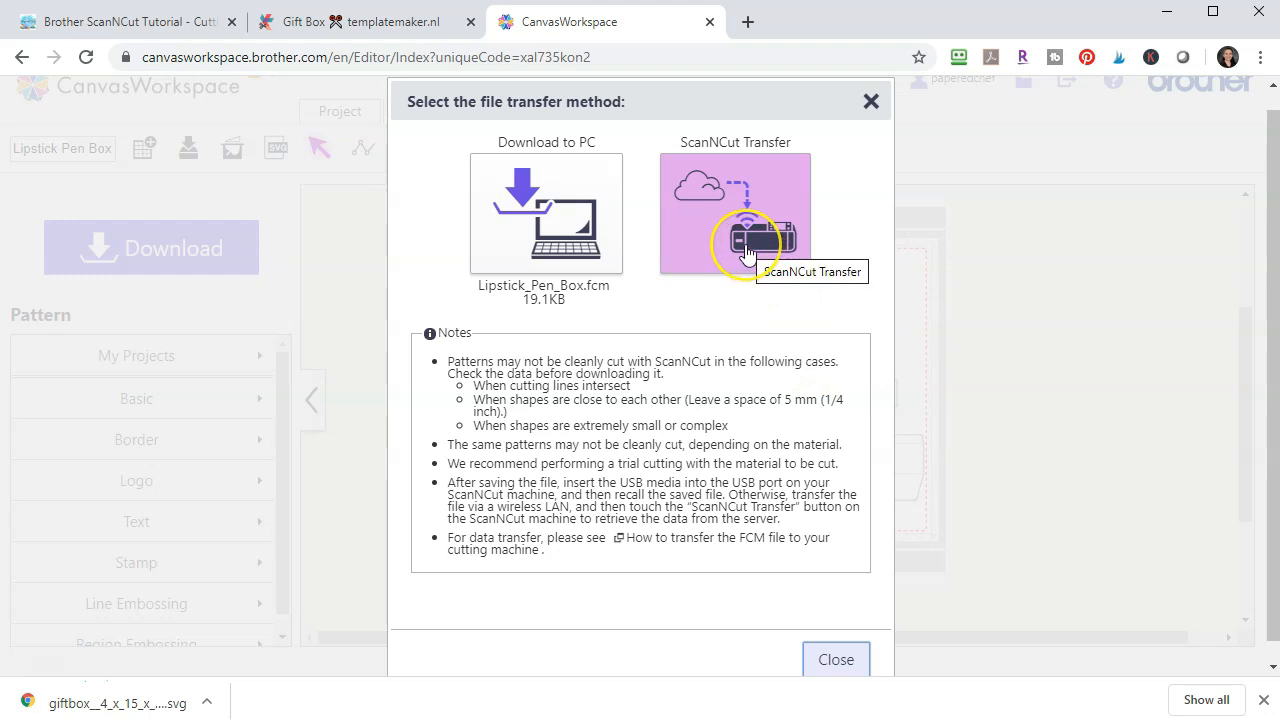
{"action": "left_click", "coordinate": [612, 286]}
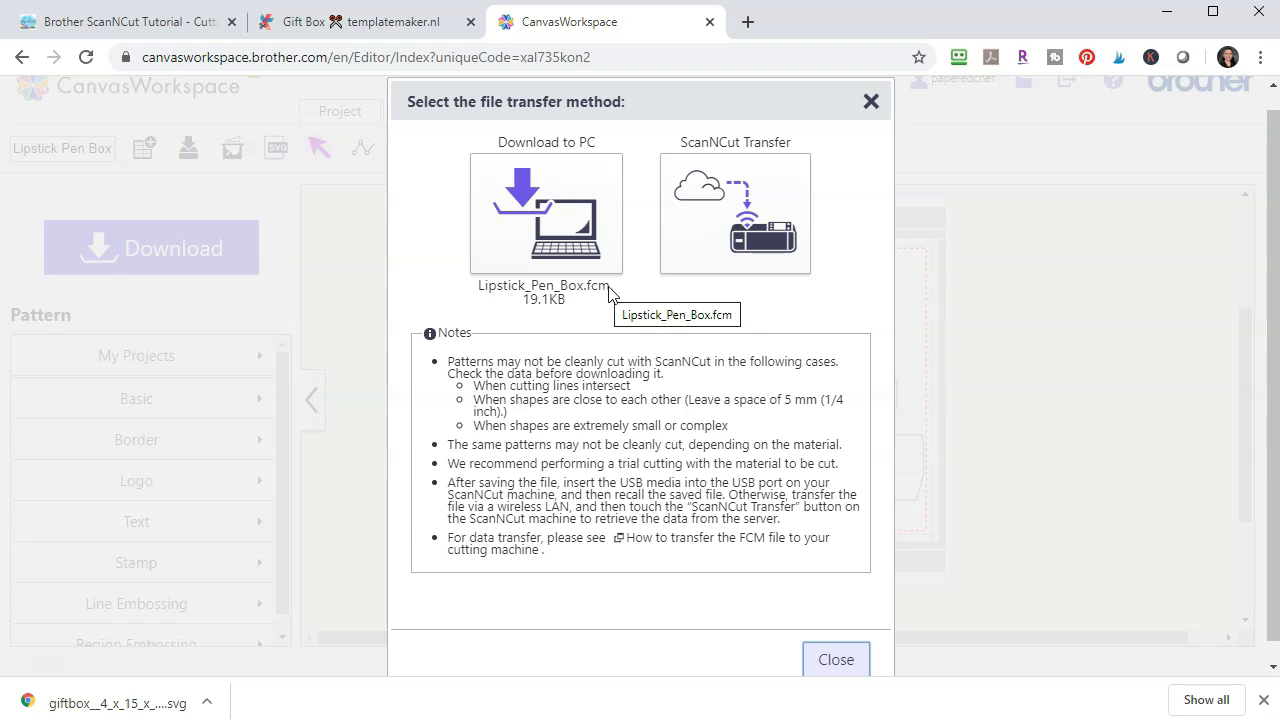
{"action": "left_click", "coordinate": [722, 243]}
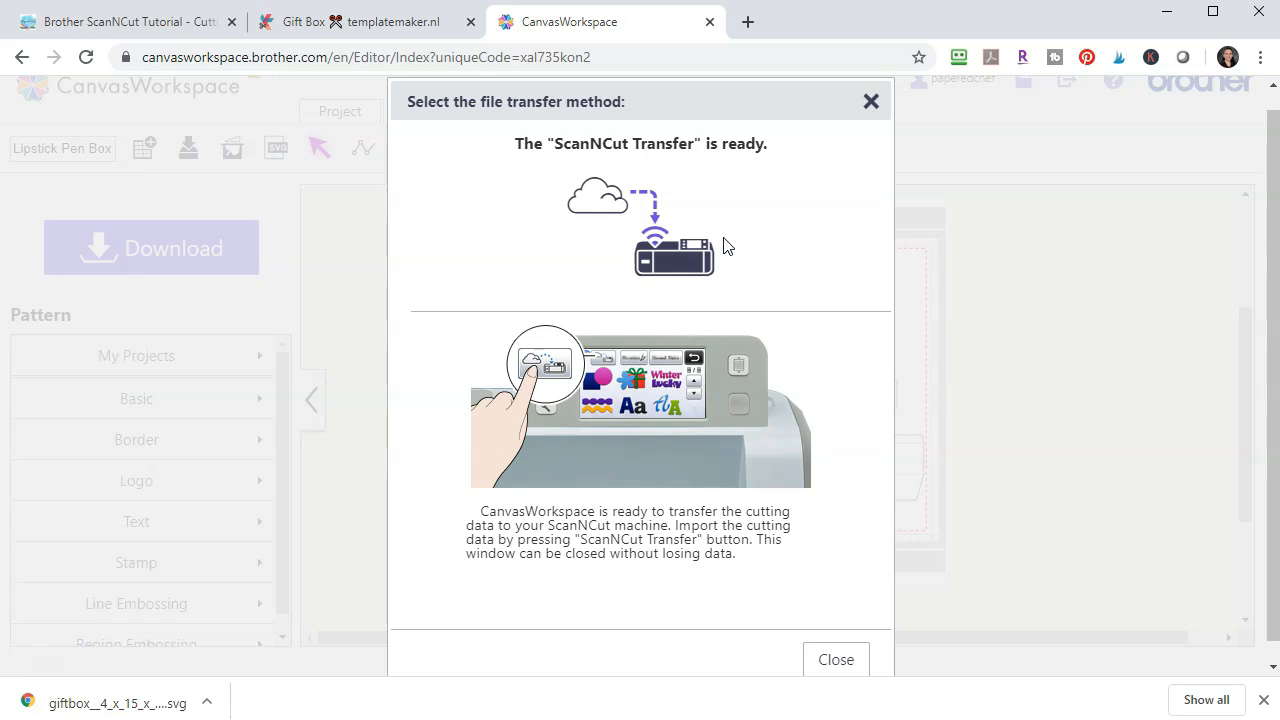
- Close the transfer dialog and retrieve the Lipstick Pen Box cutting data wirelessly from CanvasWorkspace on the ScanNCut machine
{"action": "left_click", "coordinate": [836, 659]}
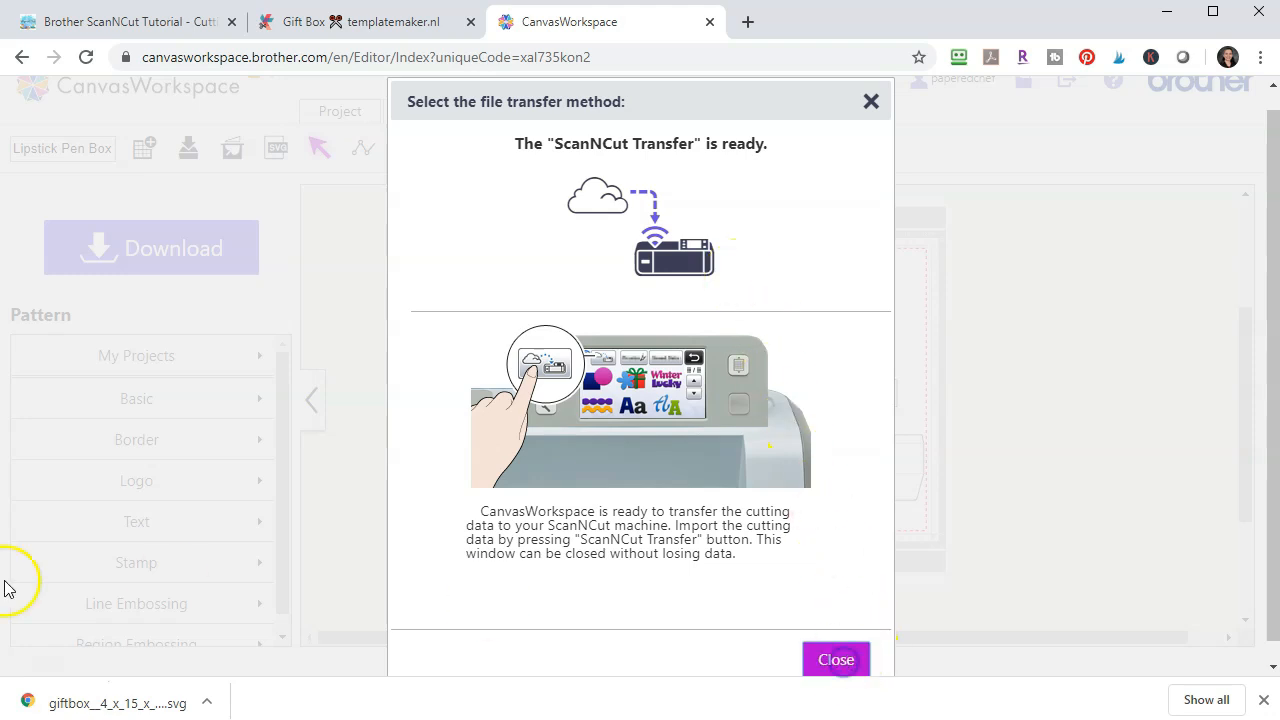
{"action": "left_click", "coordinate": [44, 686]}
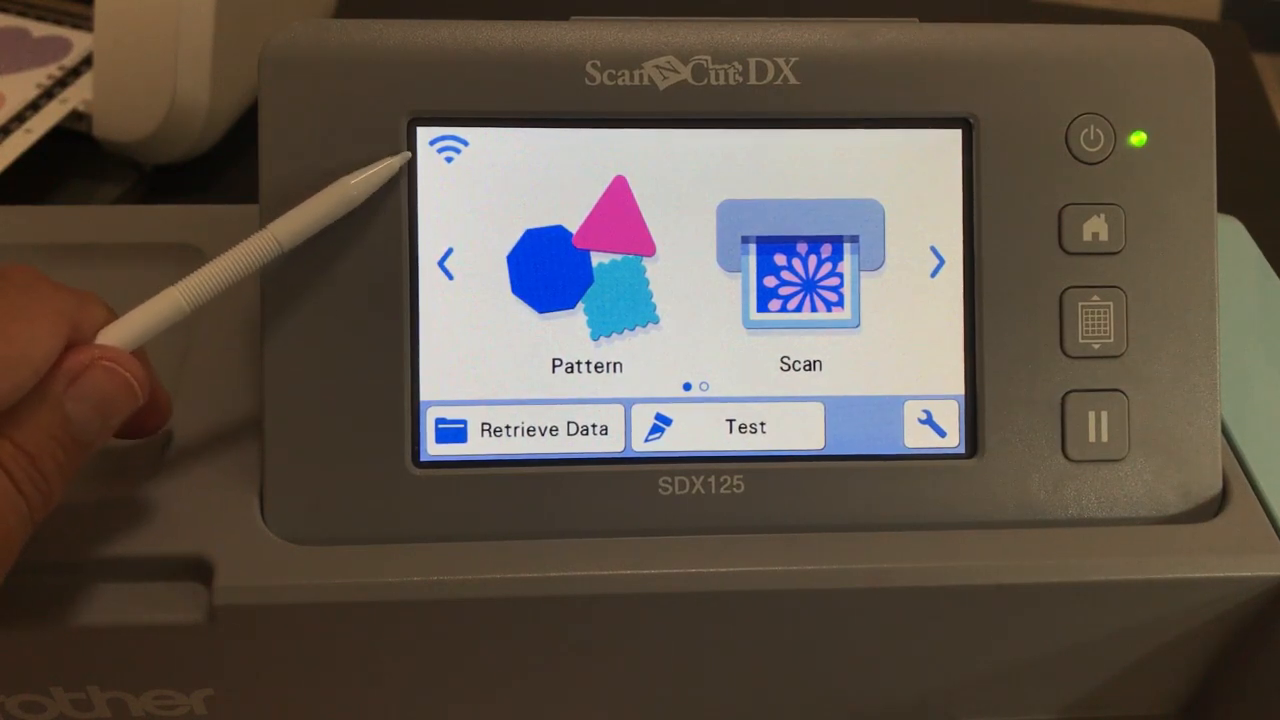
{"action": "left_click", "coordinate": [515, 445]}
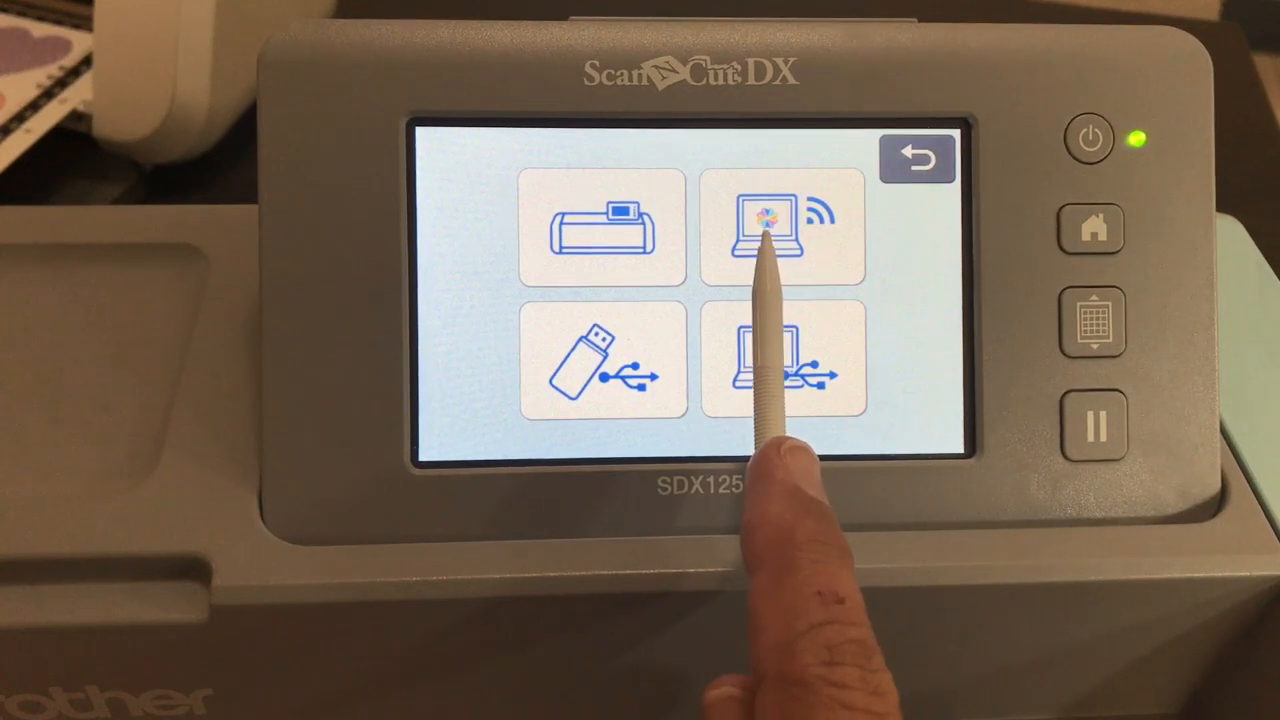
{"action": "left_click", "coordinate": [766, 224]}
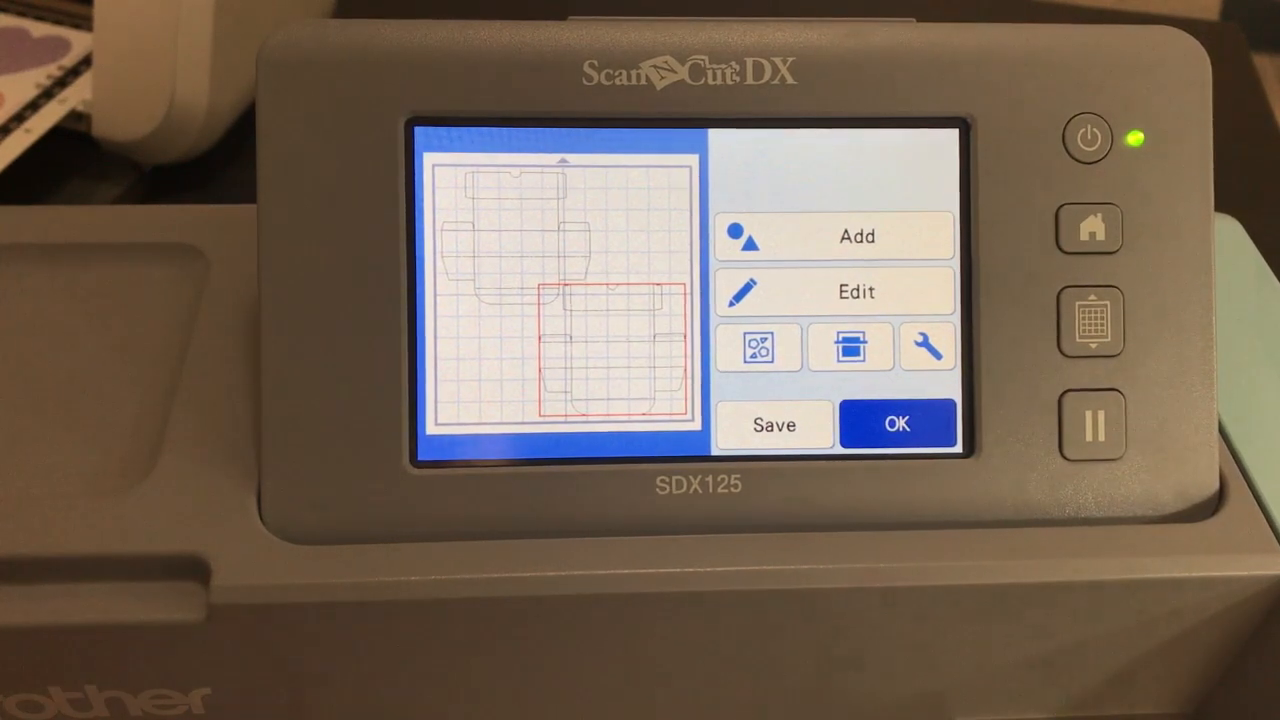
- Move the two box patterns slightly apart on the ScanNCut mat layout, keeping both inside the cutting area
{"action": "left_click", "coordinate": [520, 325]}
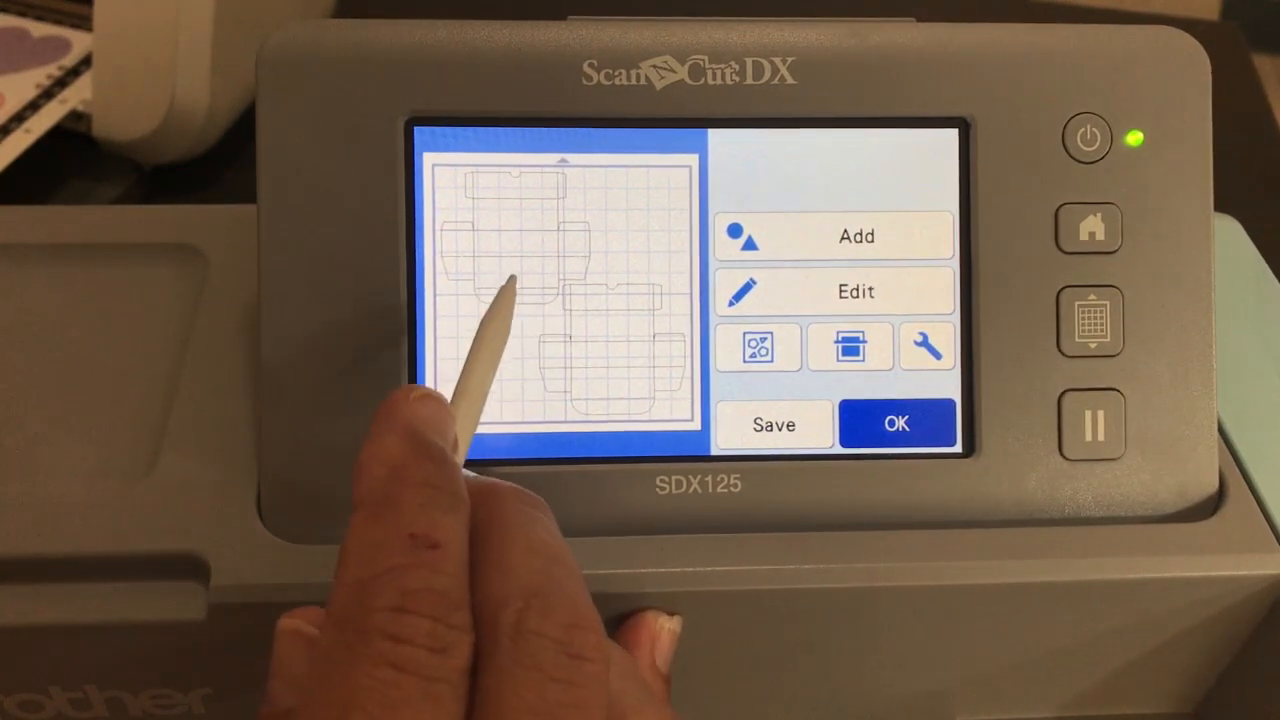
{"action": "left_click", "coordinate": [510, 266]}
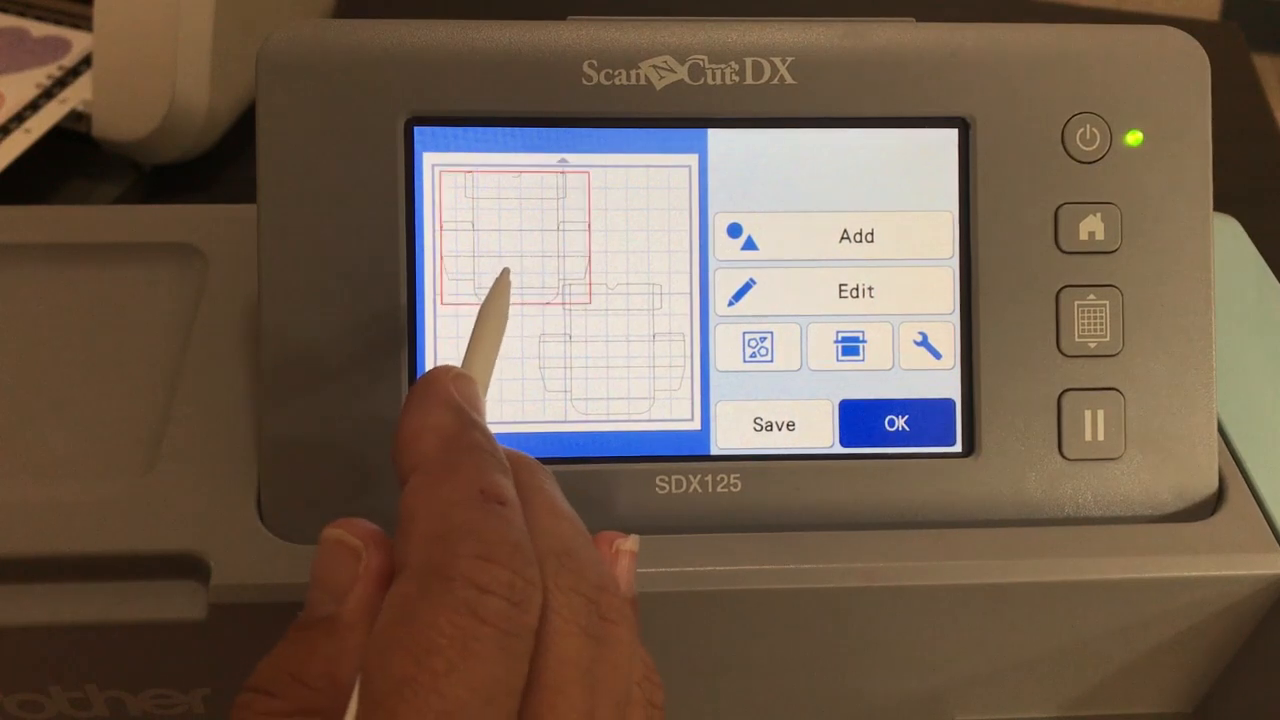
{"action": "left_click", "coordinate": [613, 362]}
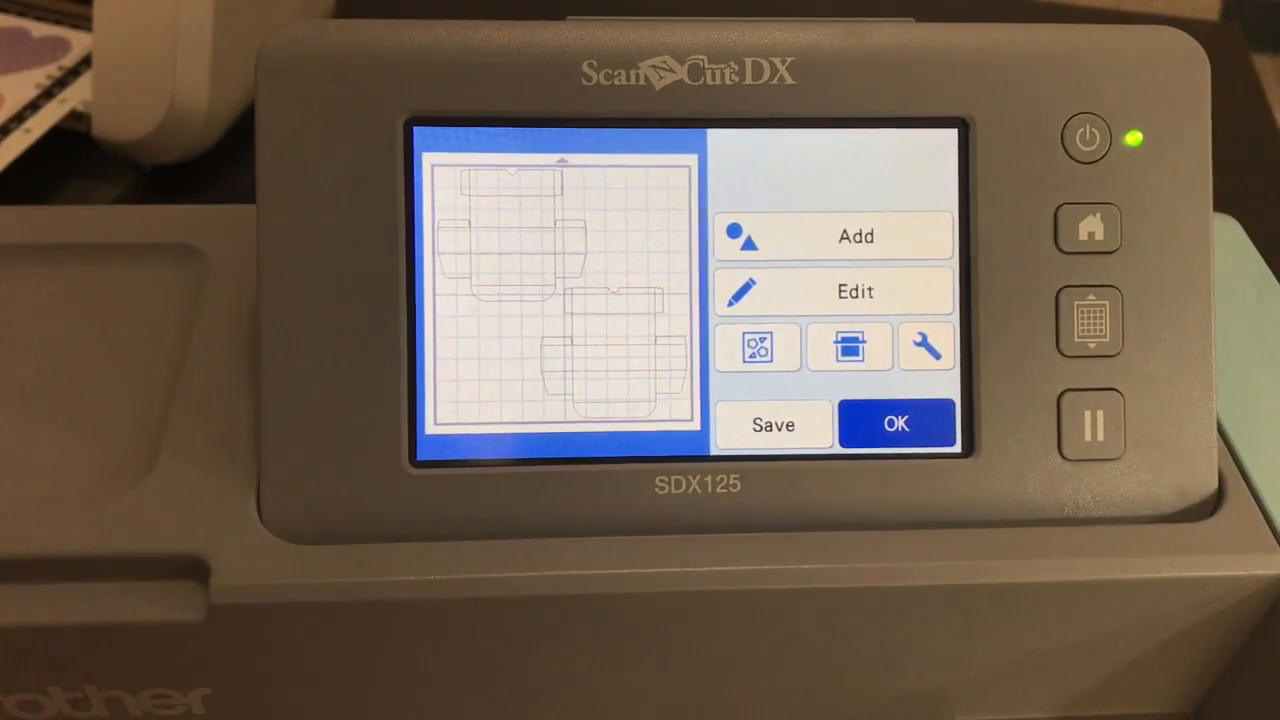
{"action": "left_click", "coordinate": [535, 285]}
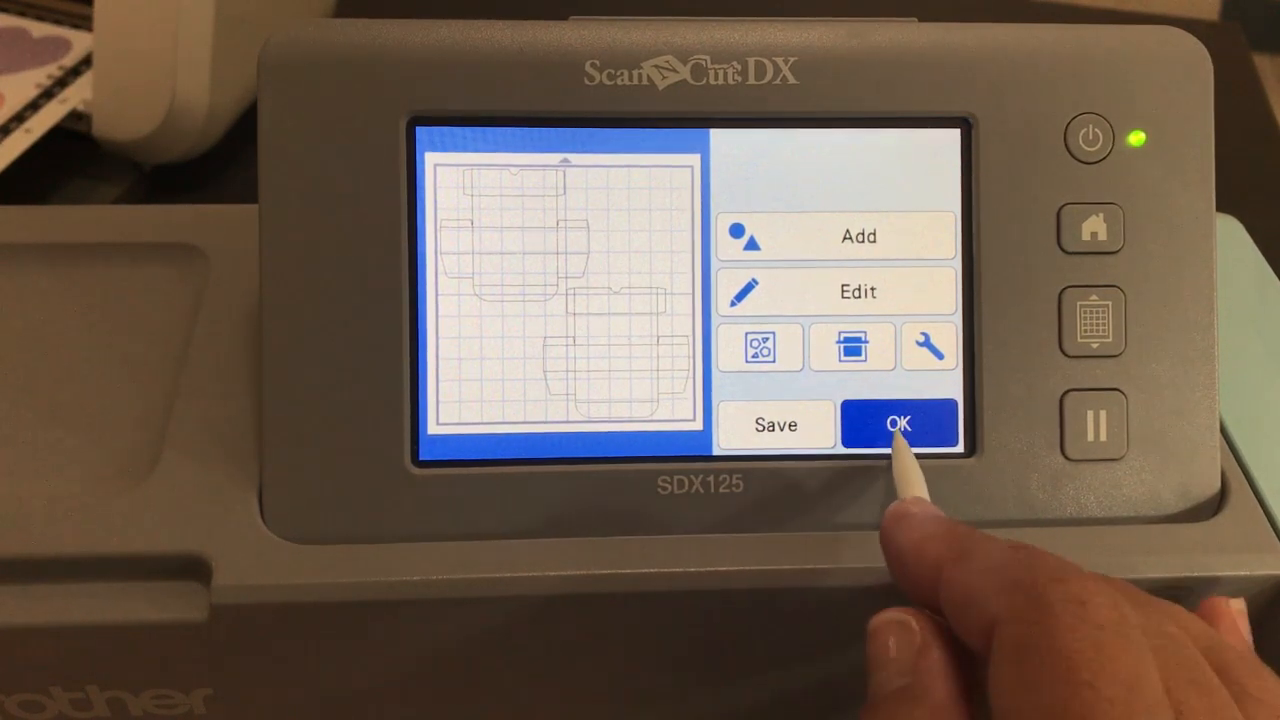
- Accept the layout with Cut as the operation for both boxes, and return the machine to its home screen
{"action": "left_click", "coordinate": [898, 428]}
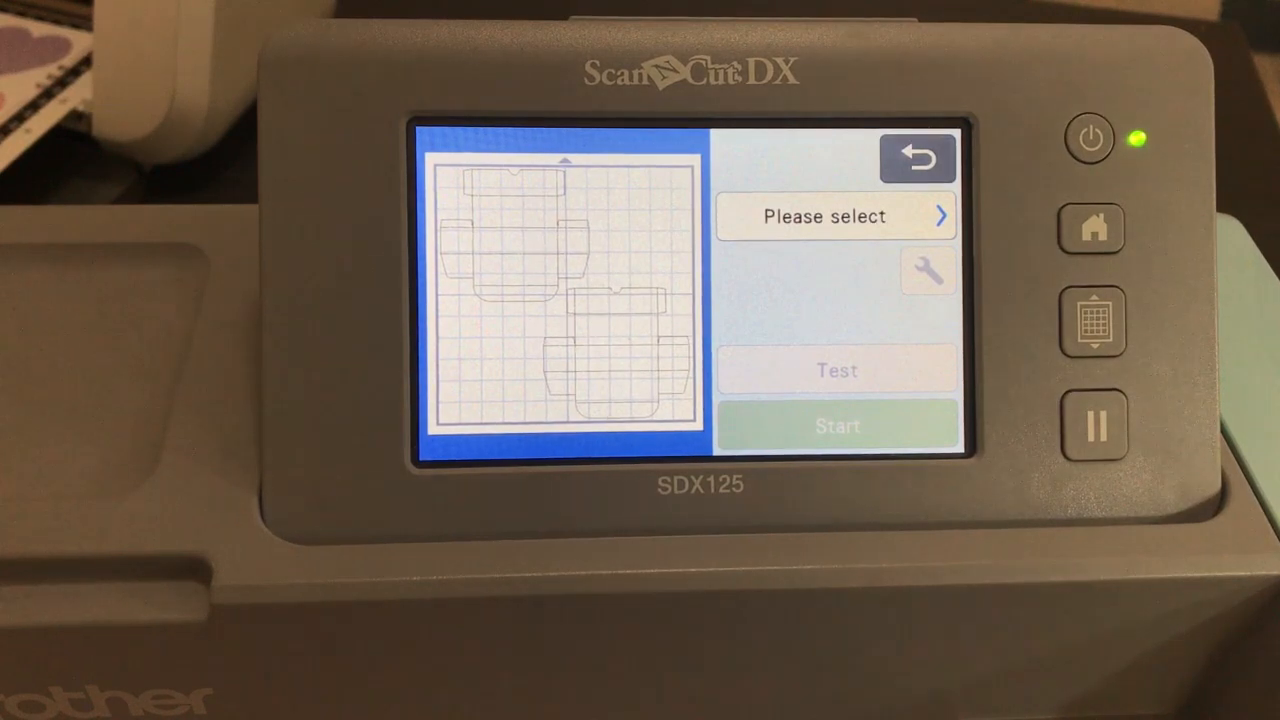
{"action": "left_click", "coordinate": [825, 218]}
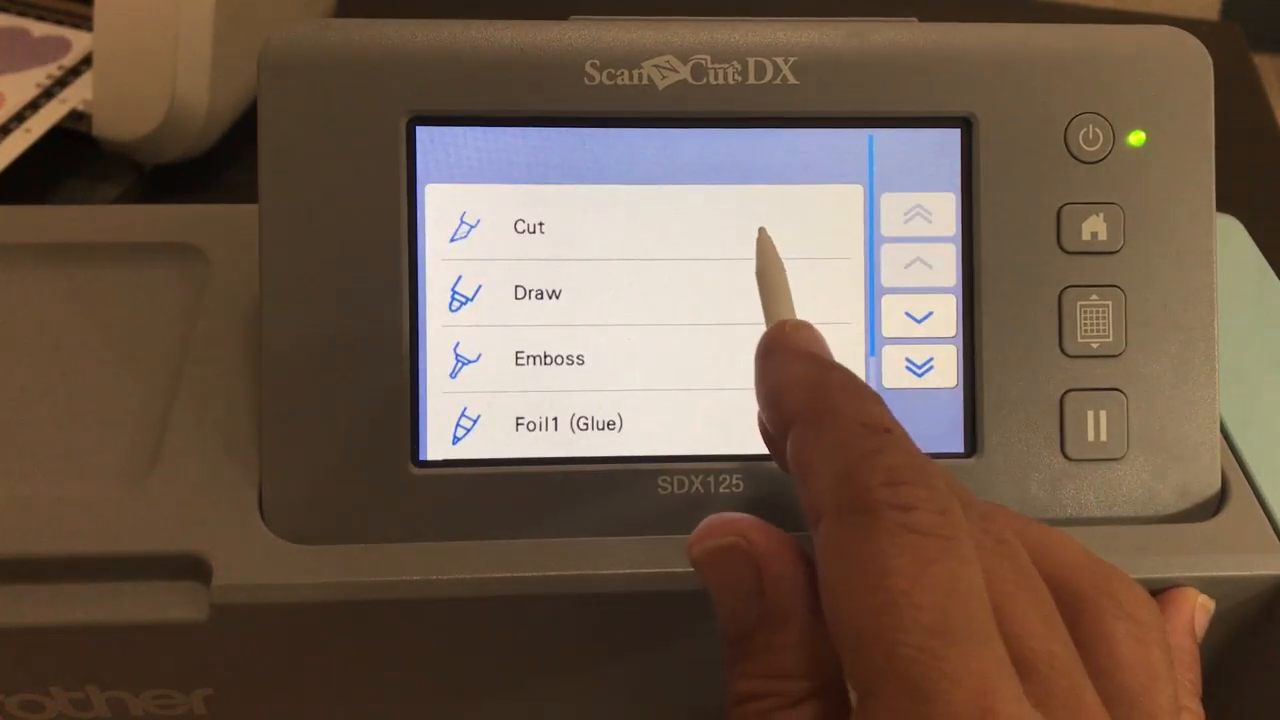
{"action": "left_click", "coordinate": [762, 232]}
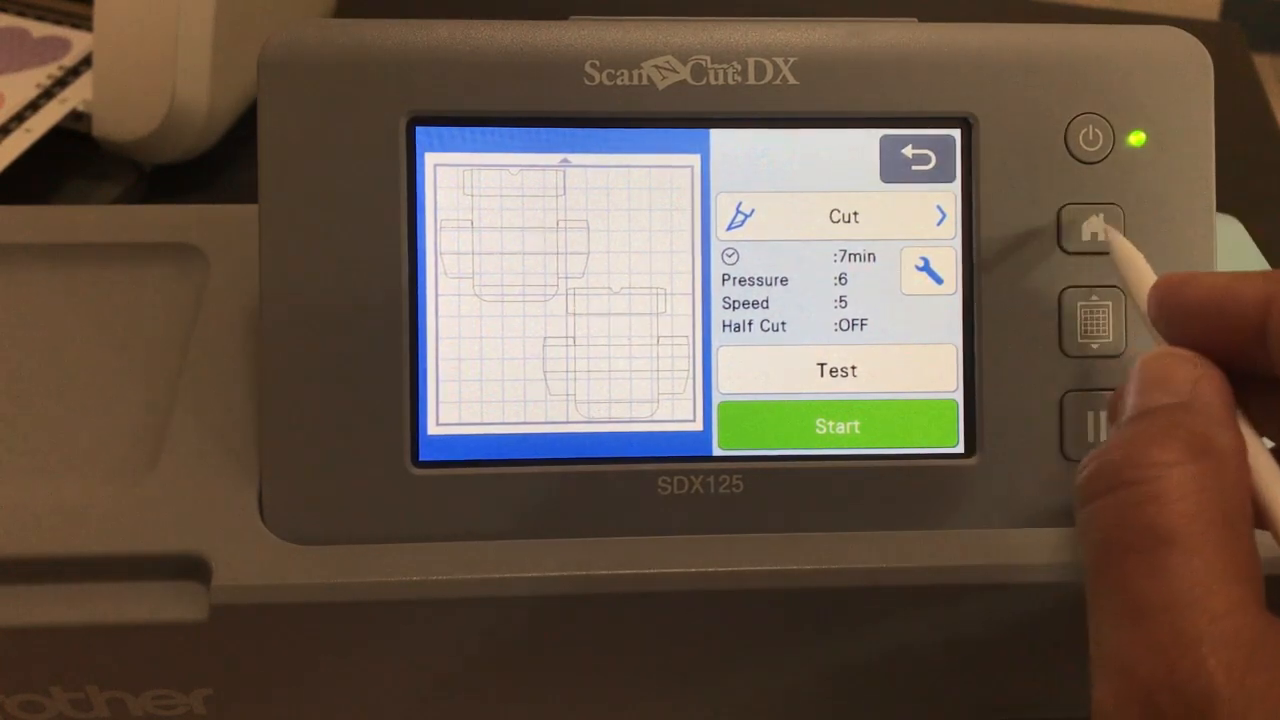
{"action": "left_click", "coordinate": [1092, 228]}
{"action": "left_click", "coordinate": [860, 395]}
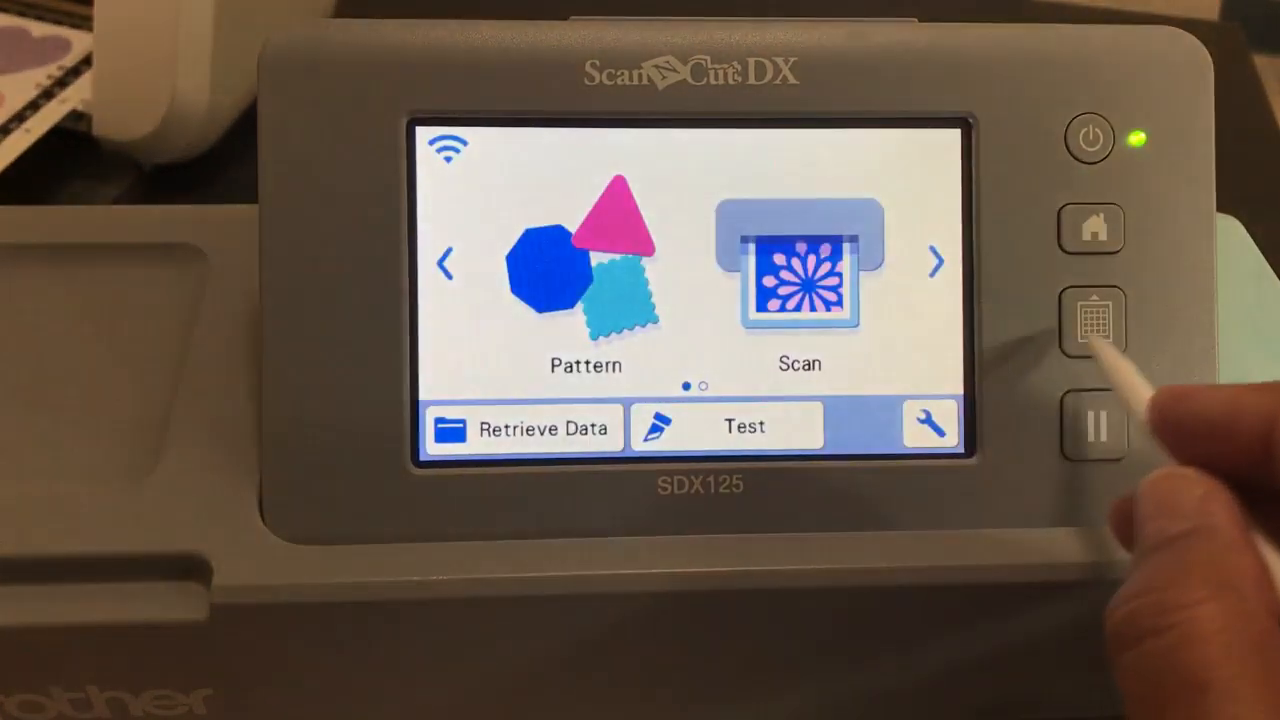